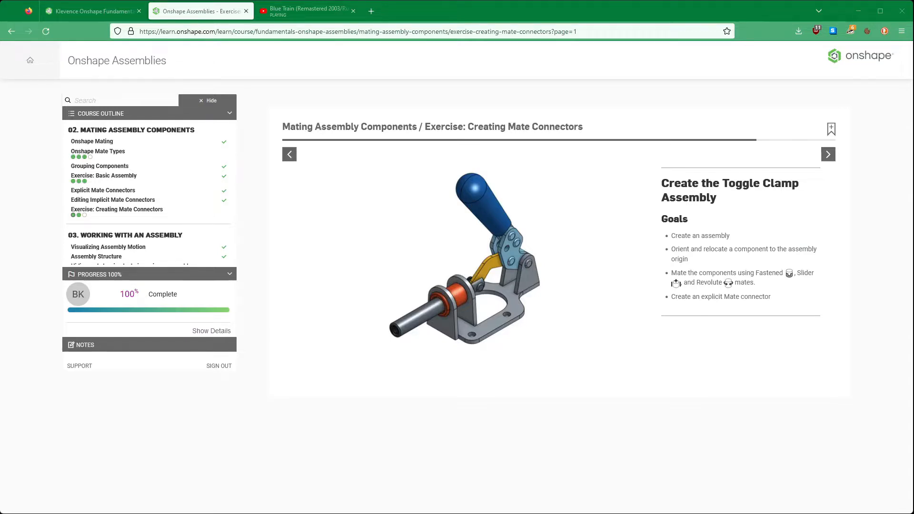
- Review the Creating Mate Connectors exercise goals, look at its linked public document, and return to the empty assembly in the CAD Exercises document
drag(770, 296, 676, 298)
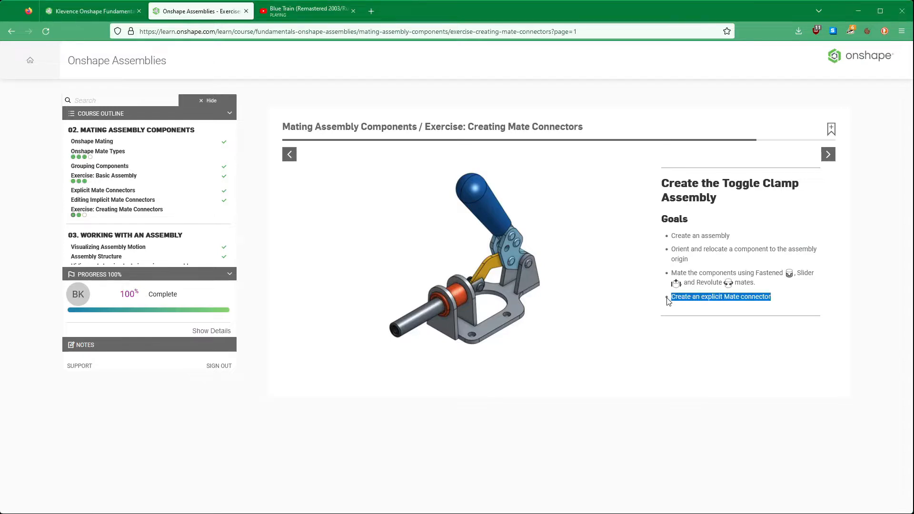
click(97, 14)
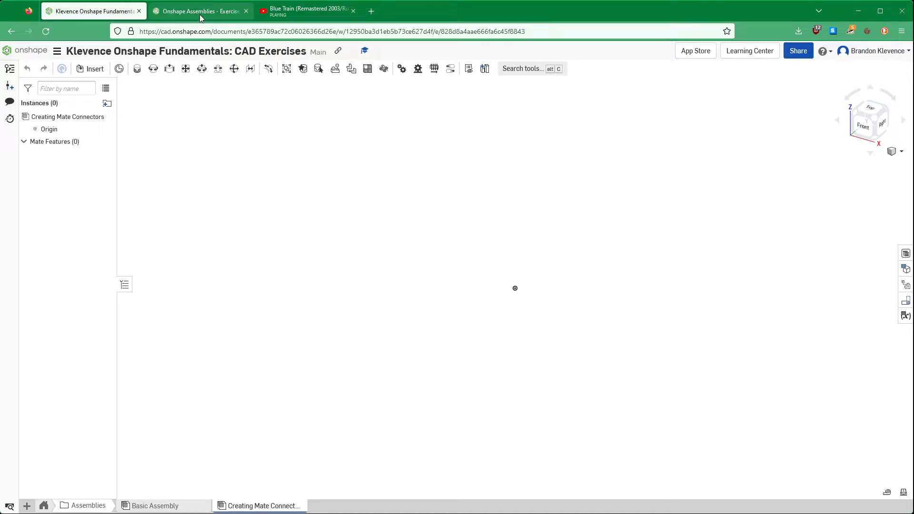
click(177, 10)
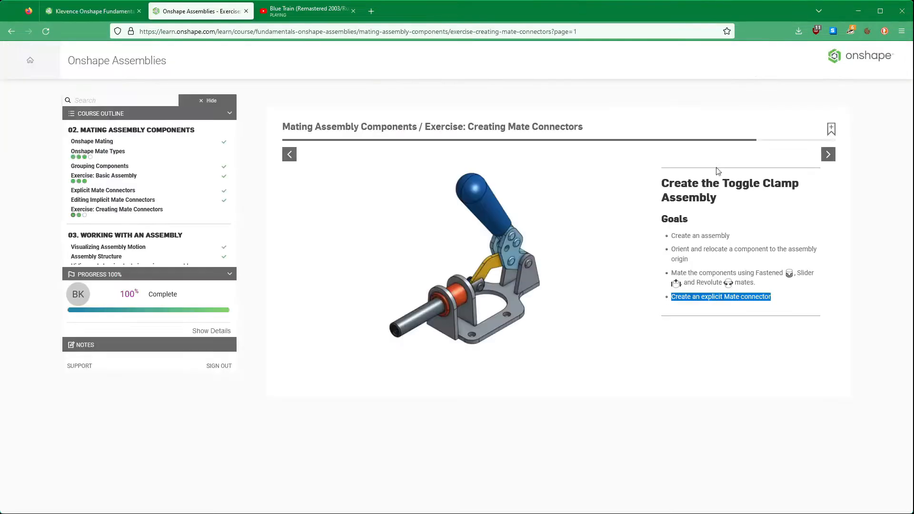
click(828, 154)
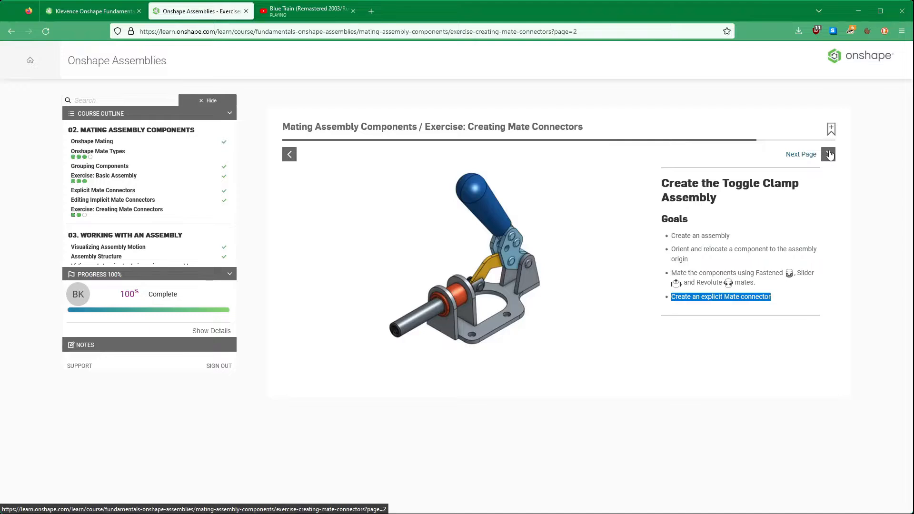
click(828, 154)
click(752, 244)
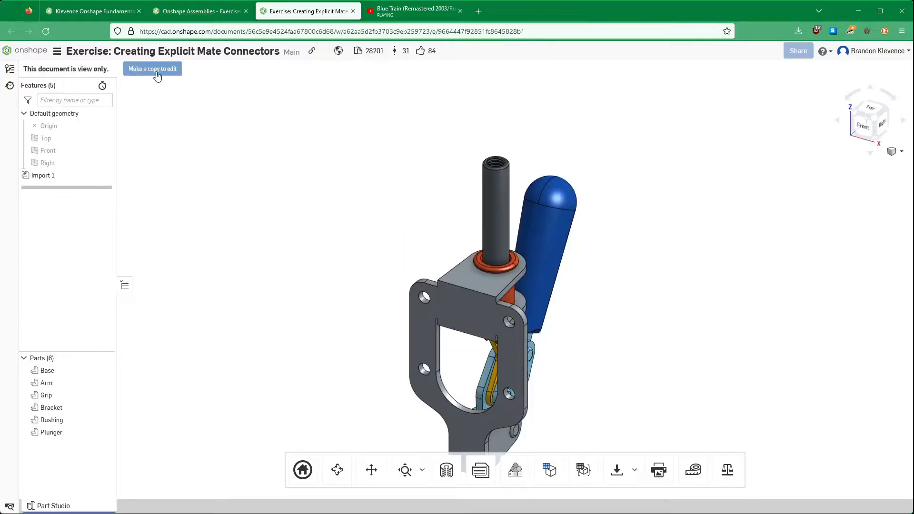
click(86, 18)
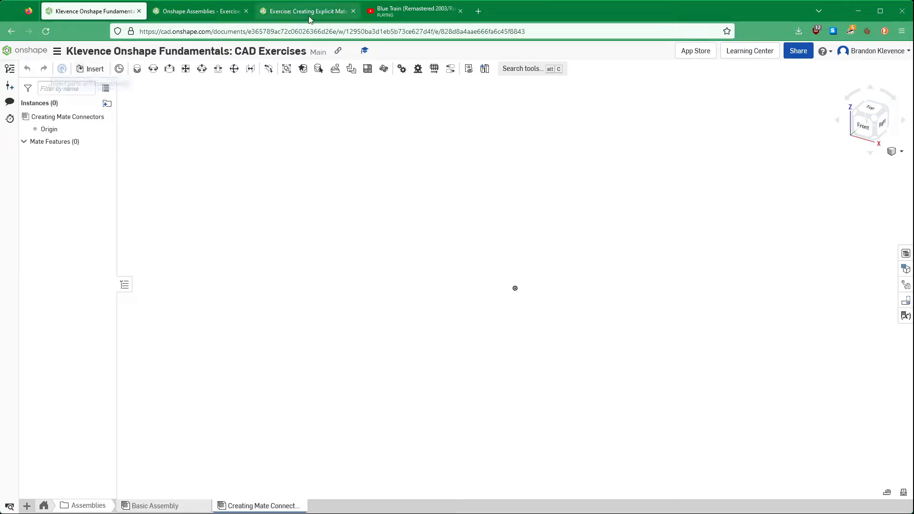
click(353, 11)
- Insert the whole Part Studio from the copied Exercise: Creating Explicit Mate Connectors document into the Creating Mate Connectors assembly
click(90, 68)
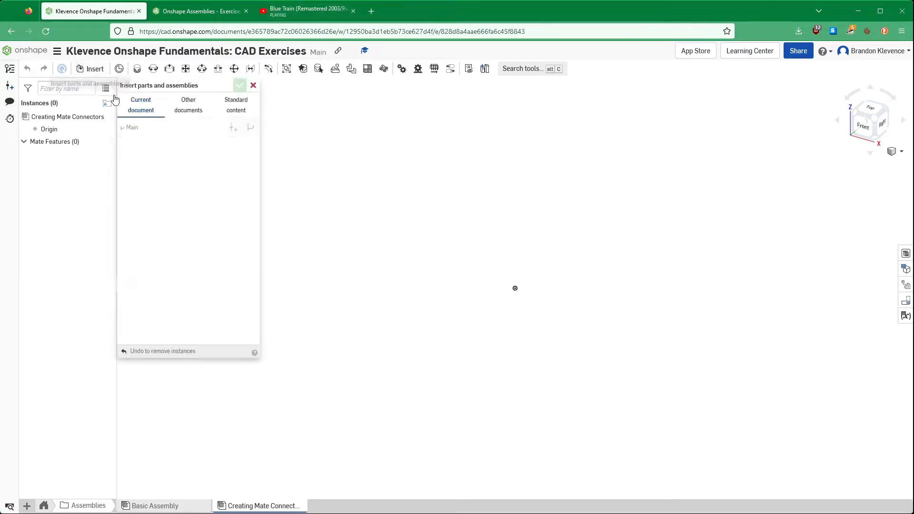
click(190, 104)
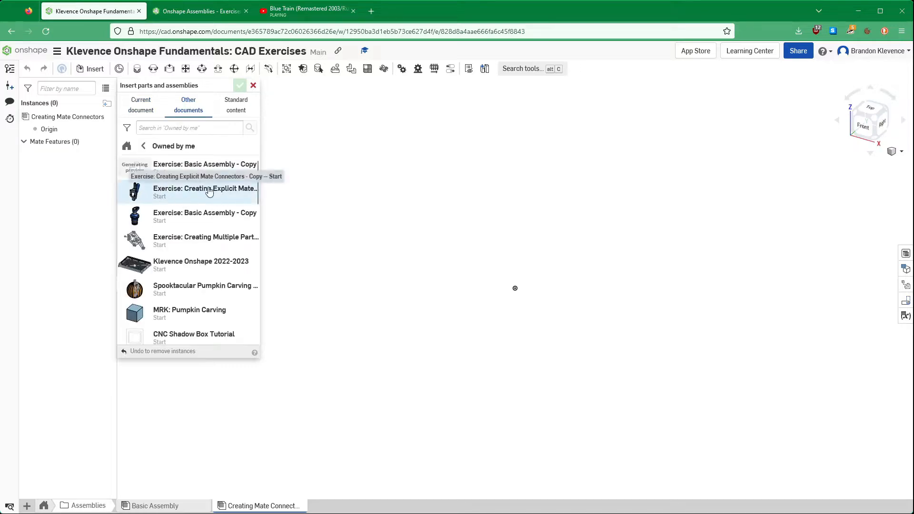
click(172, 195)
click(181, 183)
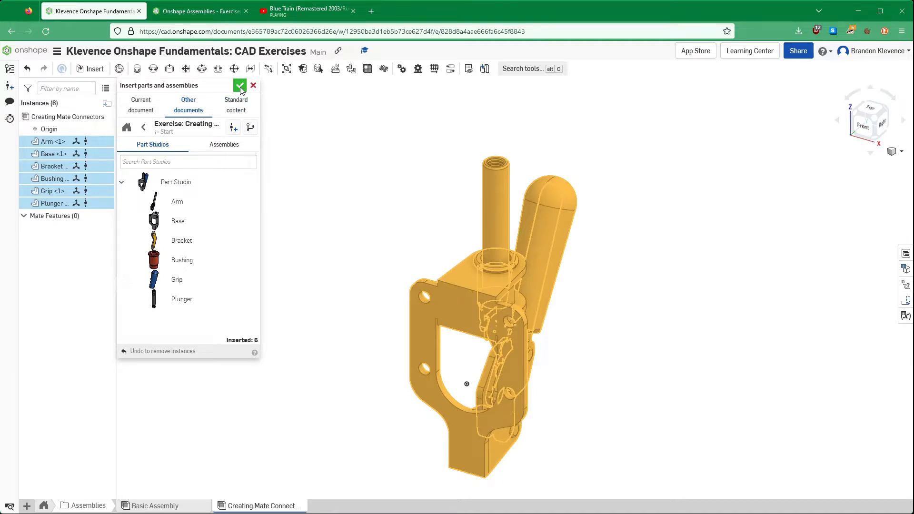
click(240, 86)
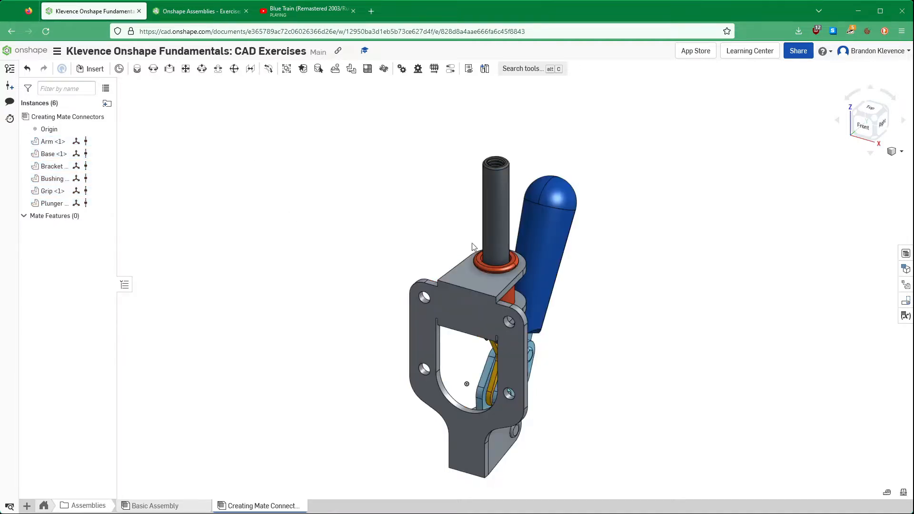
- Spread the grip, plunger, bushing, arm and bracket apart around the base so every component stands separately
drag(545, 228, 810, 202)
drag(490, 212, 162, 199)
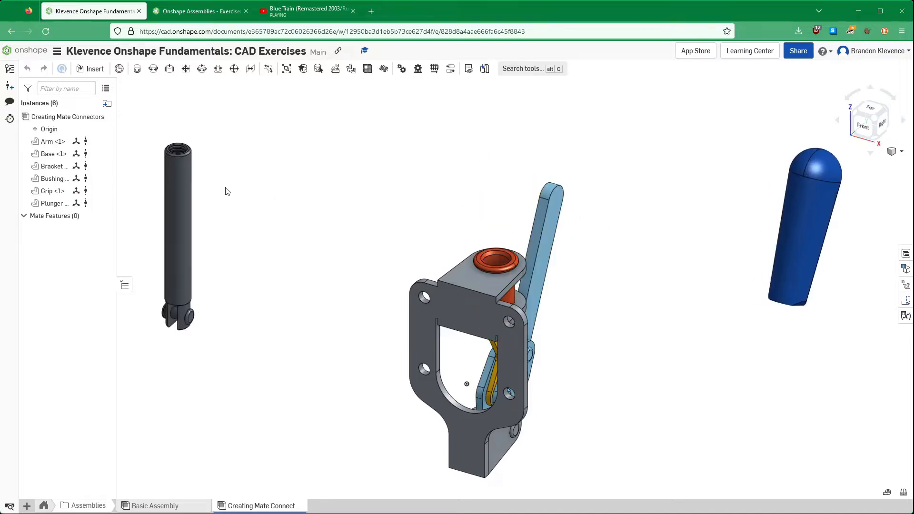
drag(512, 296, 798, 372)
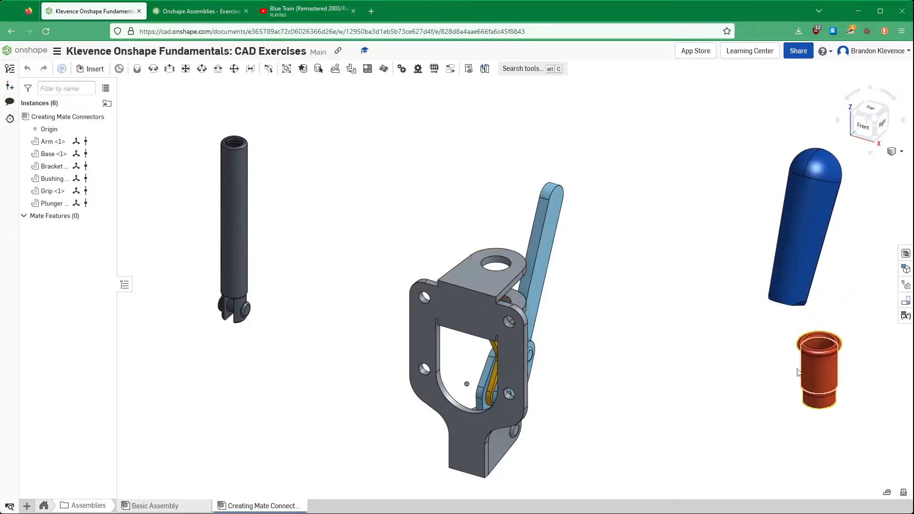
drag(538, 255, 356, 136)
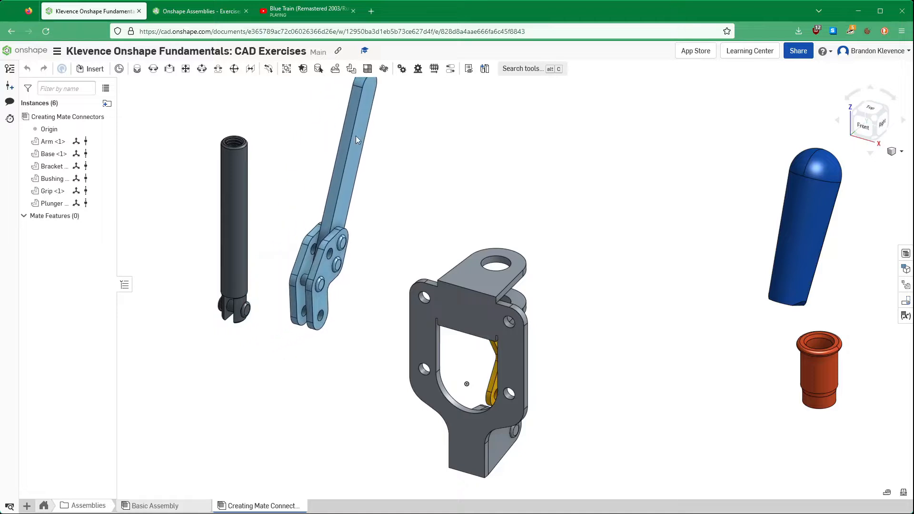
drag(488, 386, 710, 209)
scroll(467, 229, down, 5)
scroll(422, 285, up, 3)
scroll(428, 287, down, 4)
scroll(448, 219, up, 4)
scroll(449, 216, down, 3)
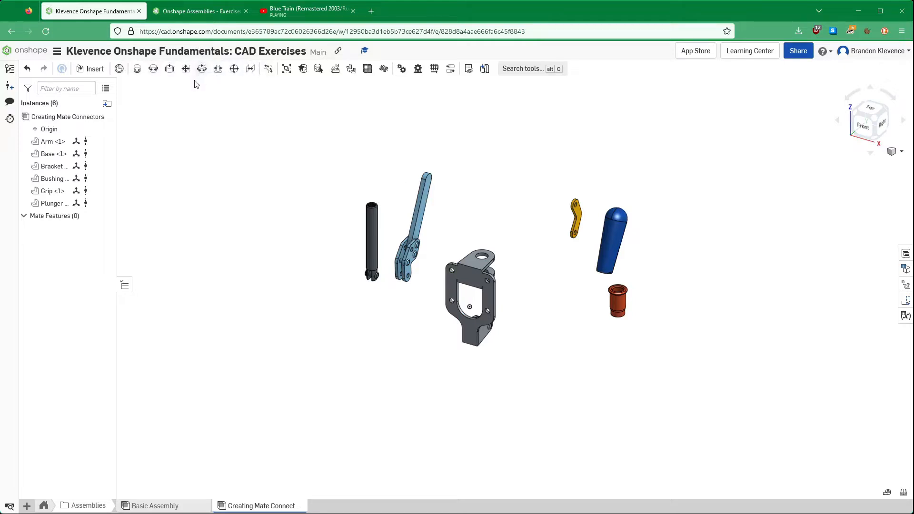
- Switch to the course exercise and go through its slides up to Step 5 on reorienting the Base
click(167, 14)
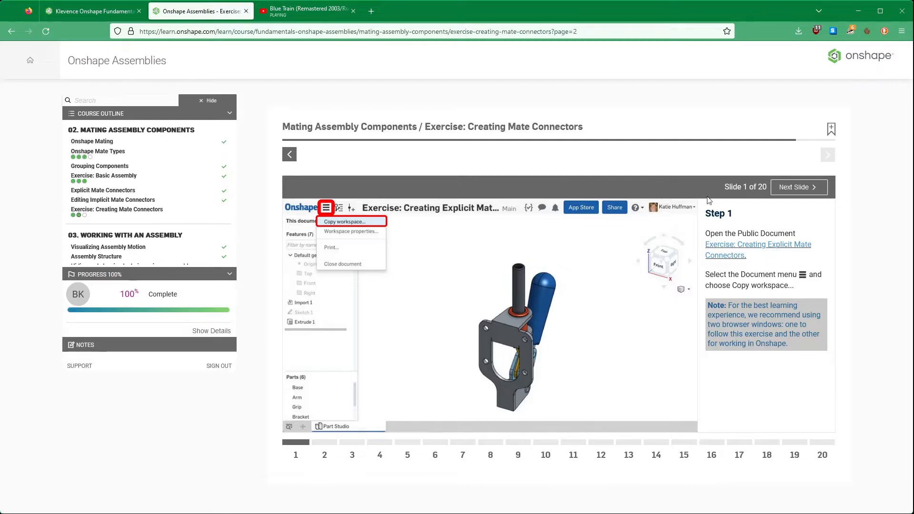
click(790, 189)
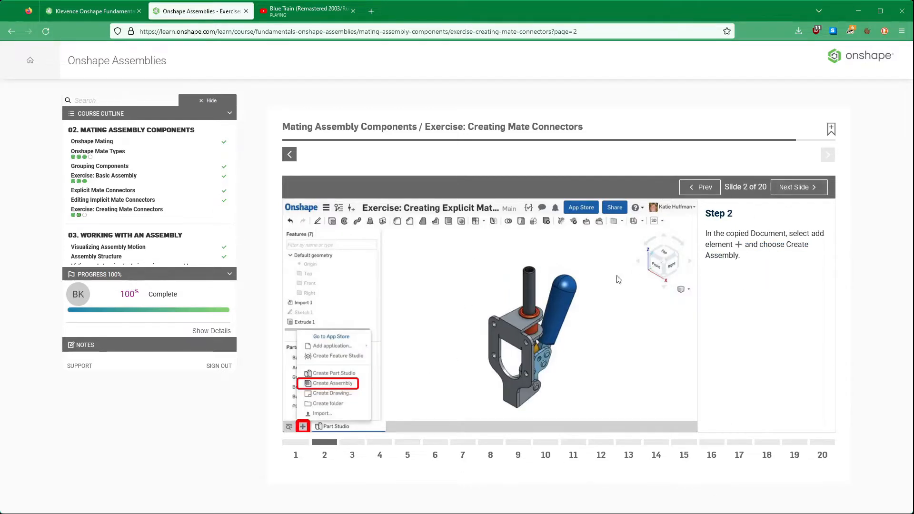
click(792, 188)
click(794, 190)
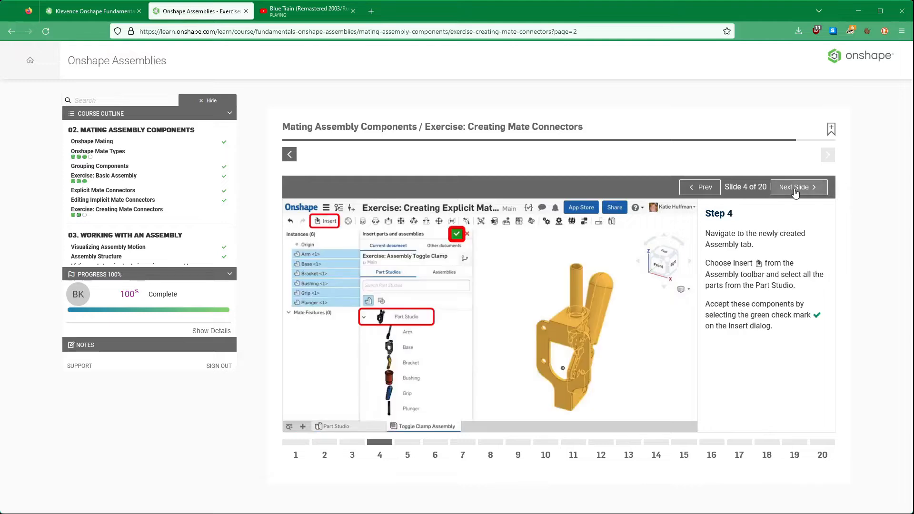
click(793, 188)
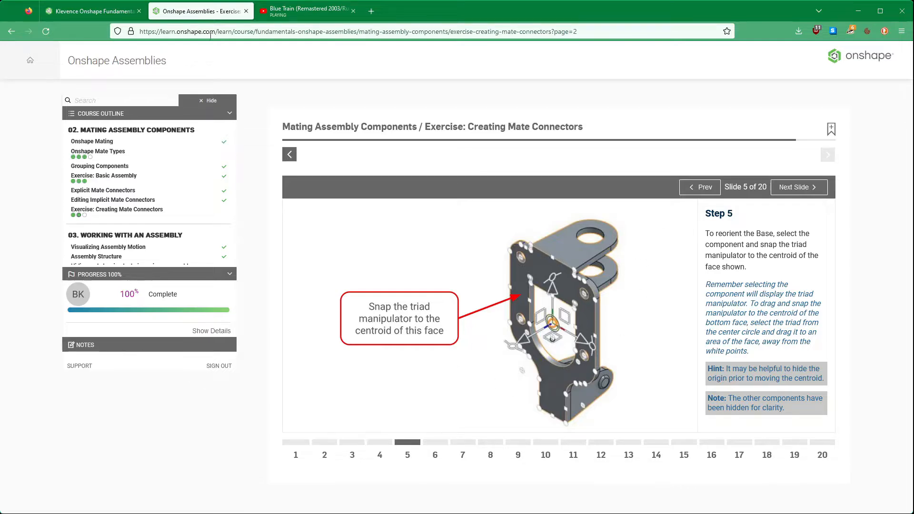
- Switch back to the assembly, inspect the spread-out components from several sides, and show them in isometric view
click(90, 11)
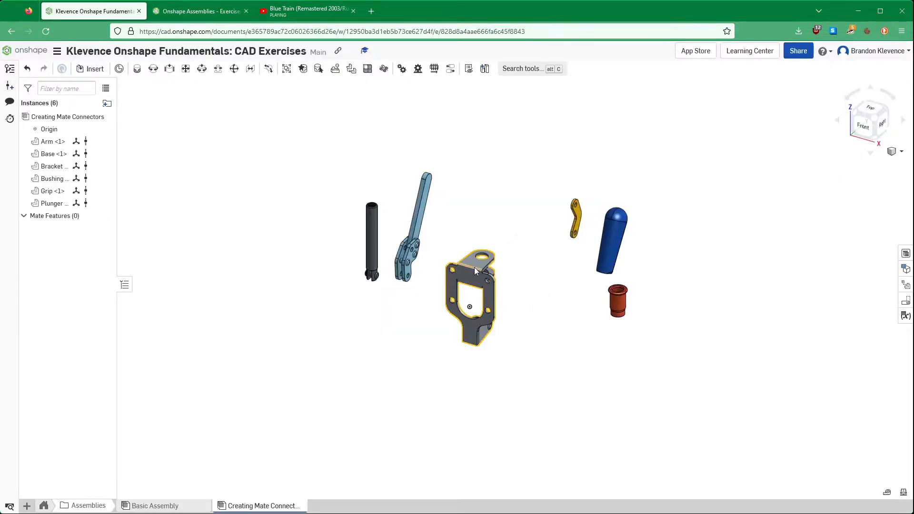
right_drag(563, 292, 478, 273)
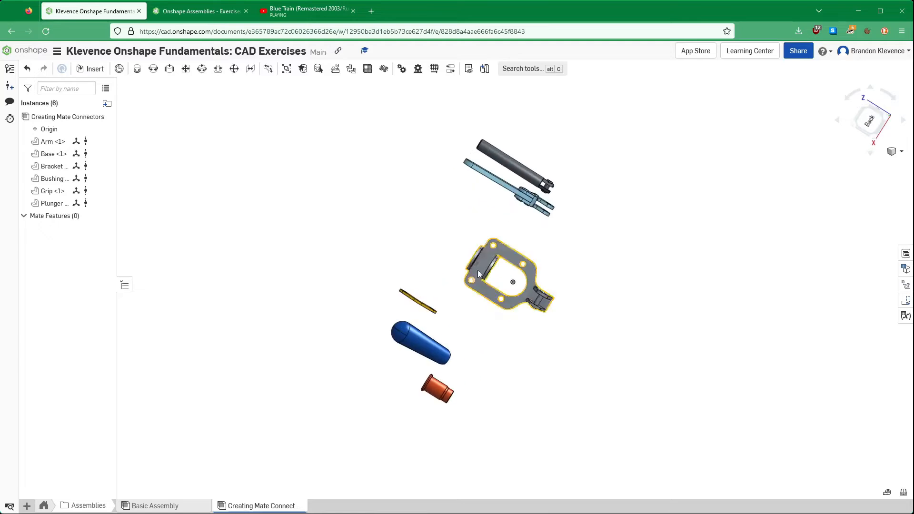
right_drag(498, 289, 607, 302)
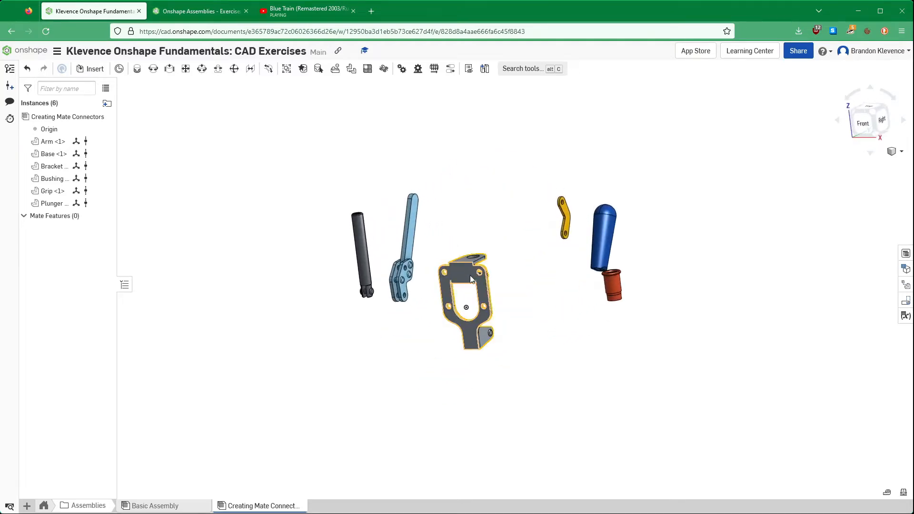
right_drag(718, 255, 723, 187)
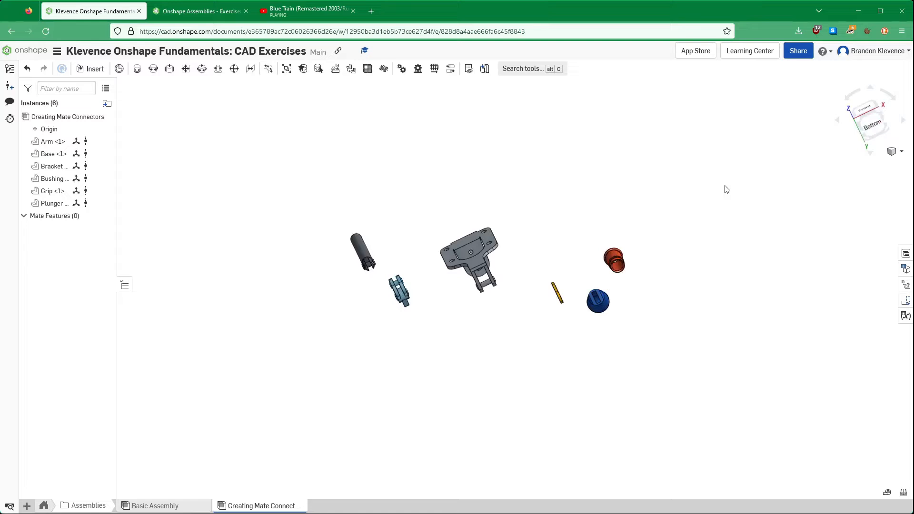
click(874, 135)
click(890, 151)
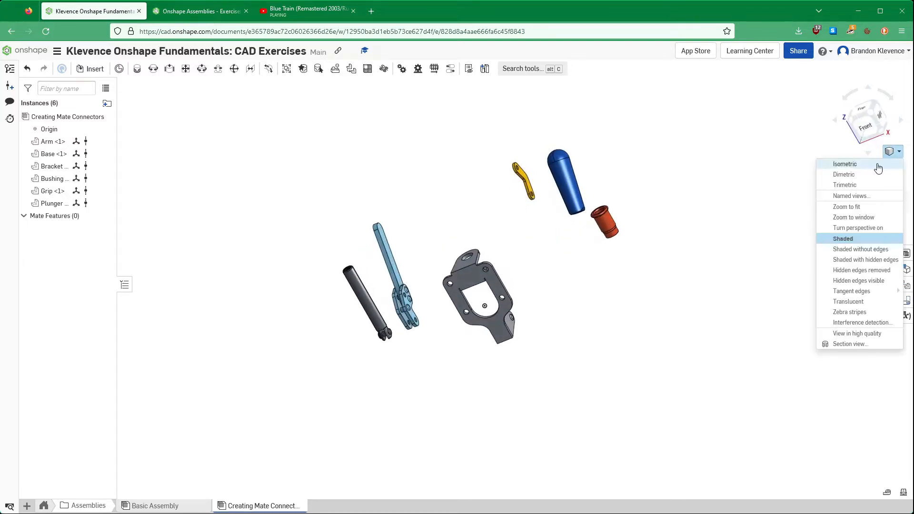
click(882, 164)
scroll(404, 440, up, 3)
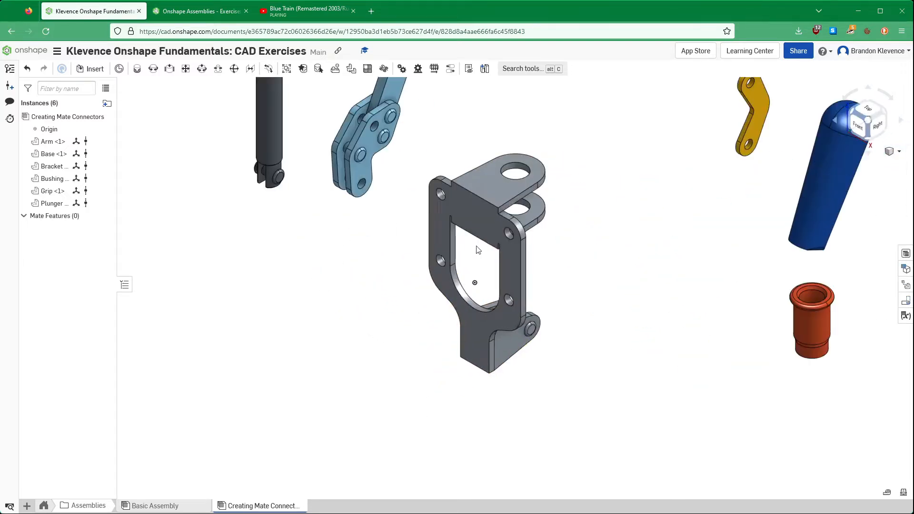
- Select the Base's large flat face, shift the part with the triad manipulator, rotate it 45 degrees, and move it beside the origin
click(499, 209)
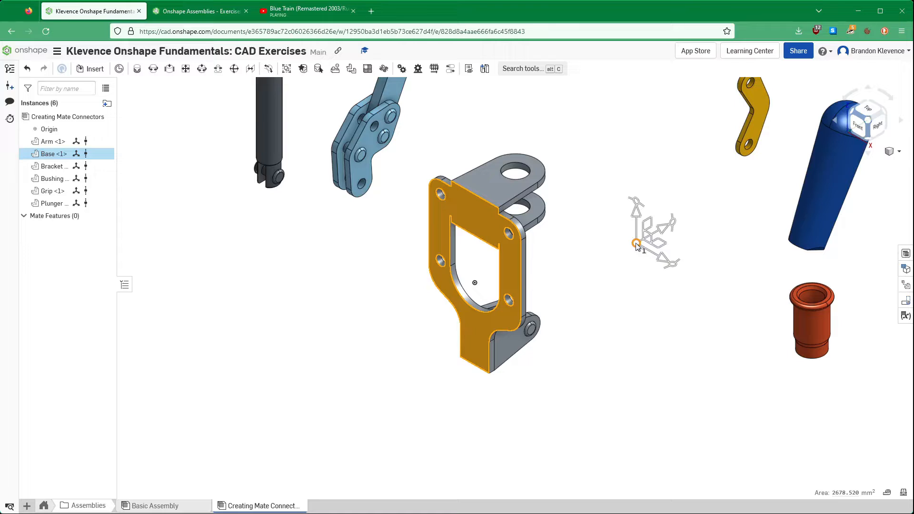
drag(636, 244, 628, 246)
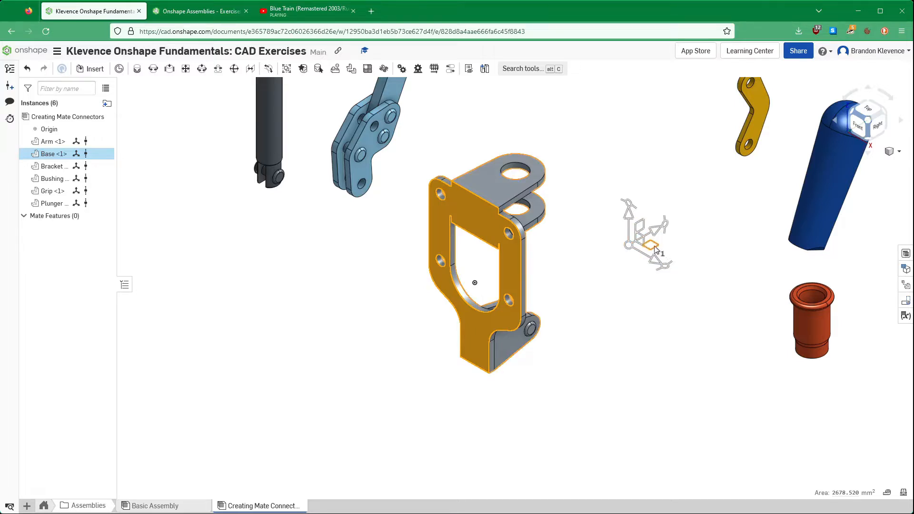
drag(654, 248, 662, 209)
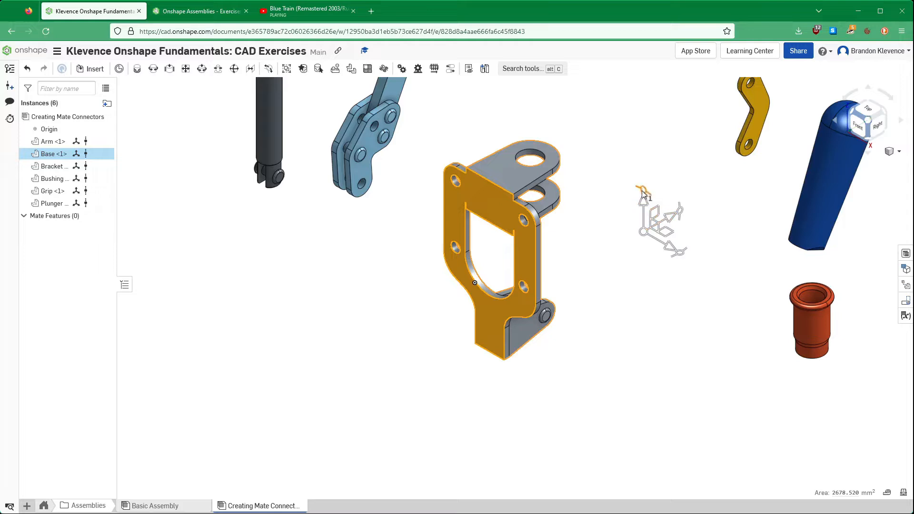
drag(642, 195, 690, 259)
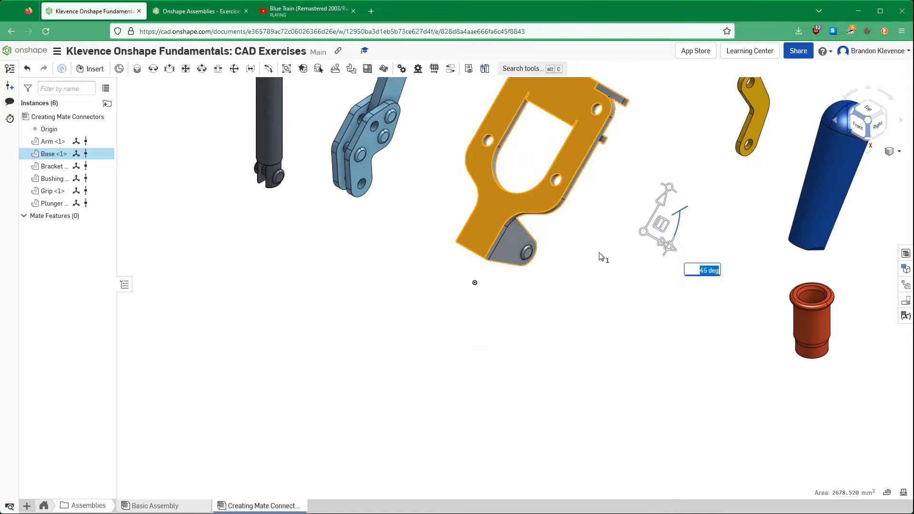
drag(524, 203, 604, 295)
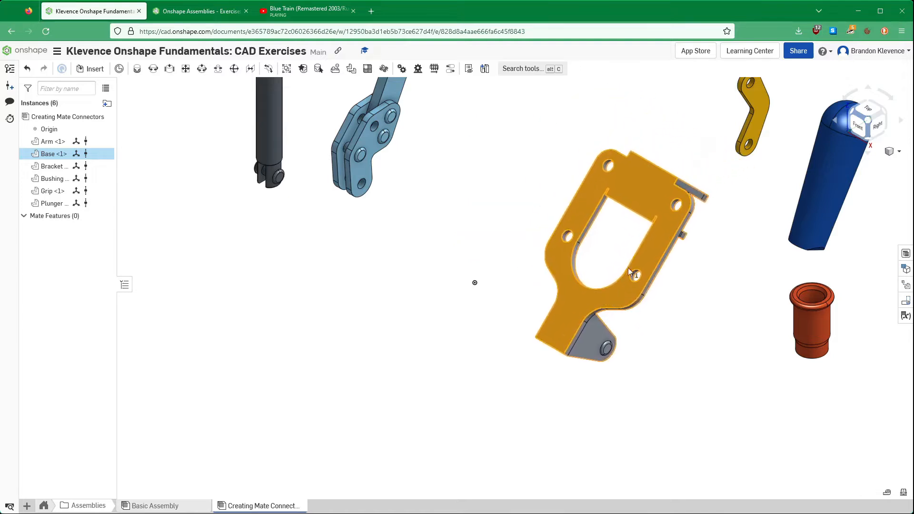
- Reselect the Base's large flat face and snap the triad manipulator to that face's centroid
click(480, 183)
click(661, 218)
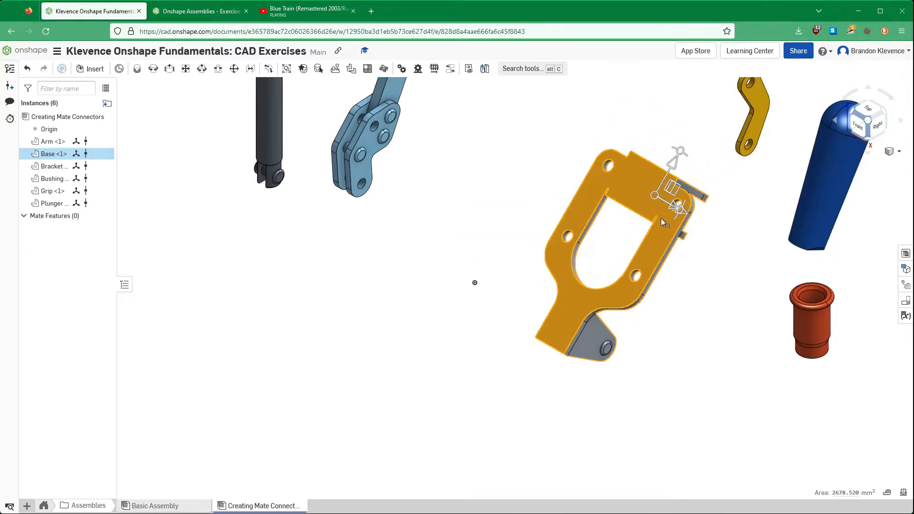
drag(655, 194, 660, 235)
scroll(659, 235, up, 3)
scroll(659, 235, up, 2)
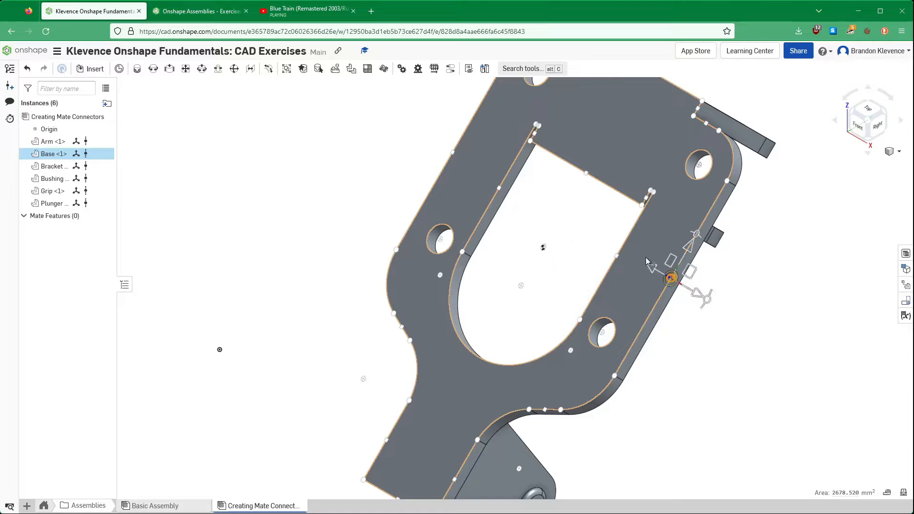
click(643, 251)
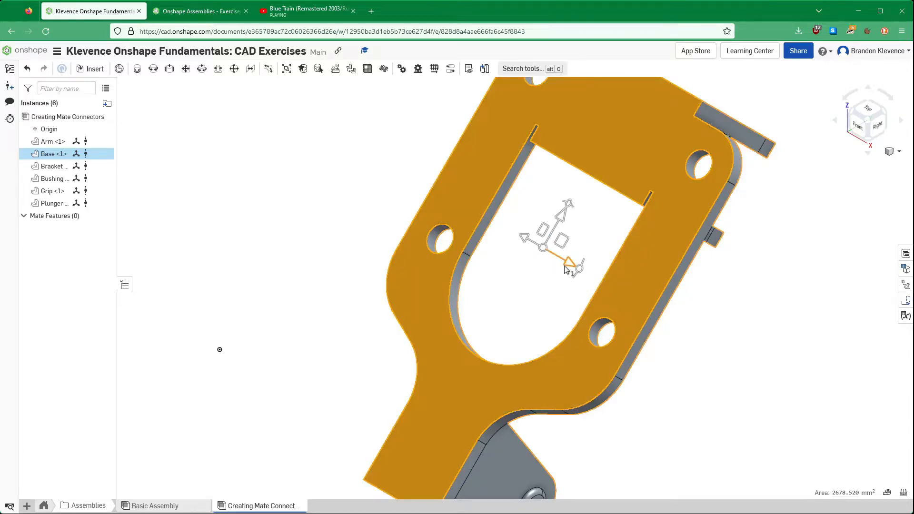
- Anti-align the triad's axis normal to the Base's flat face with Z so the Base lies flat
right_drag(556, 283, 547, 259)
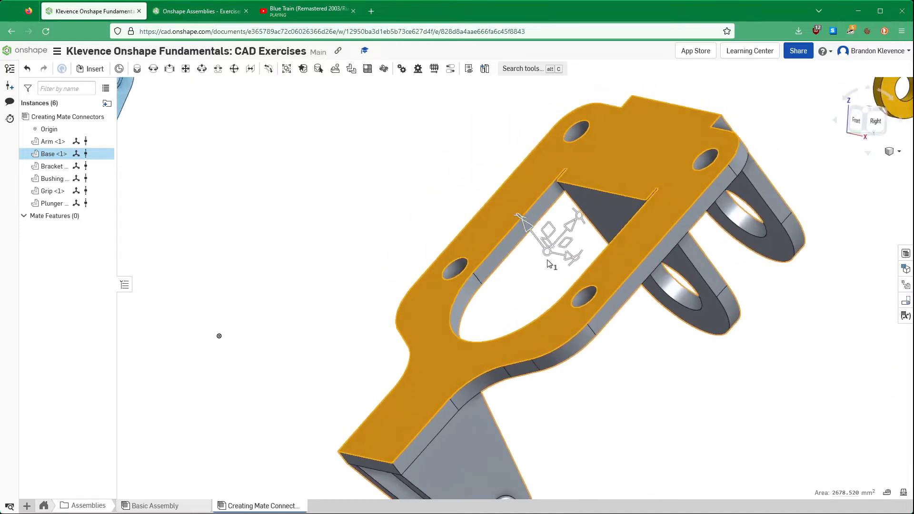
right_click(530, 223)
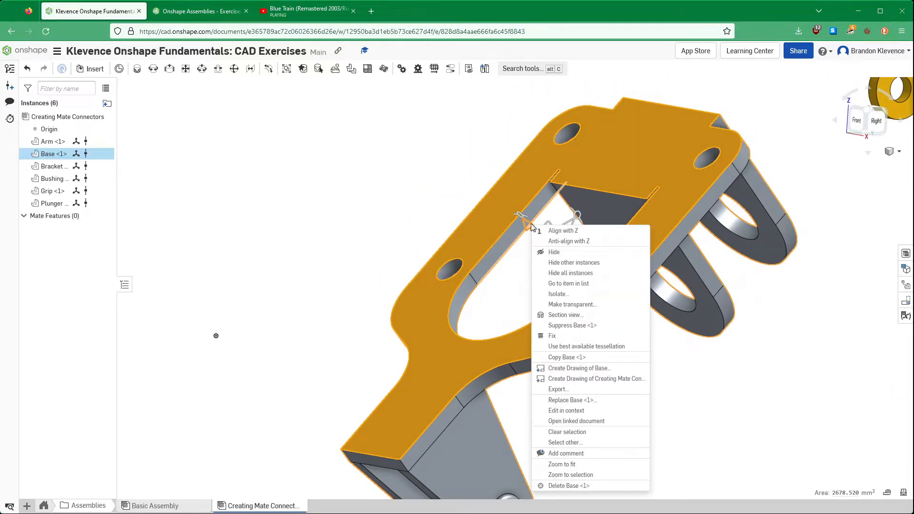
click(582, 241)
right_drag(583, 242, 584, 313)
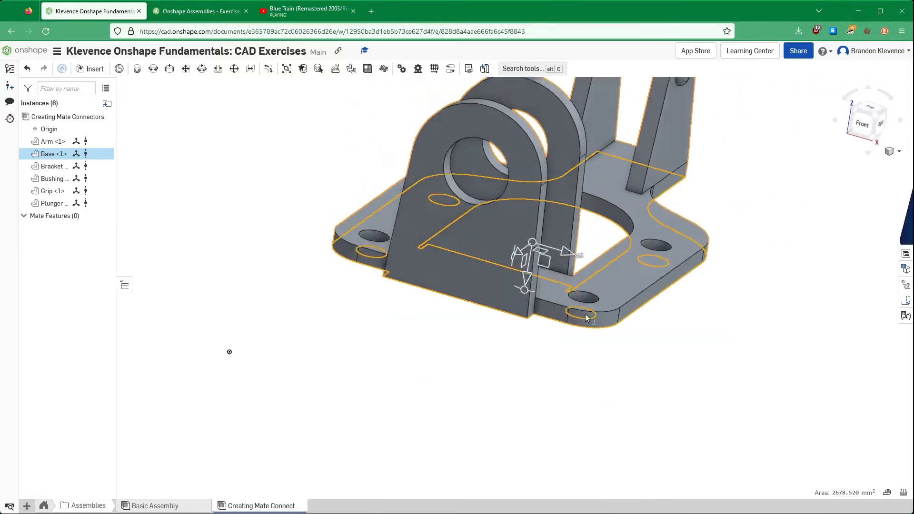
- Move the Base to the assembly origin from its triad manipulator and fix the part in place
scroll(581, 314, up, 5)
scroll(584, 304, down, 6)
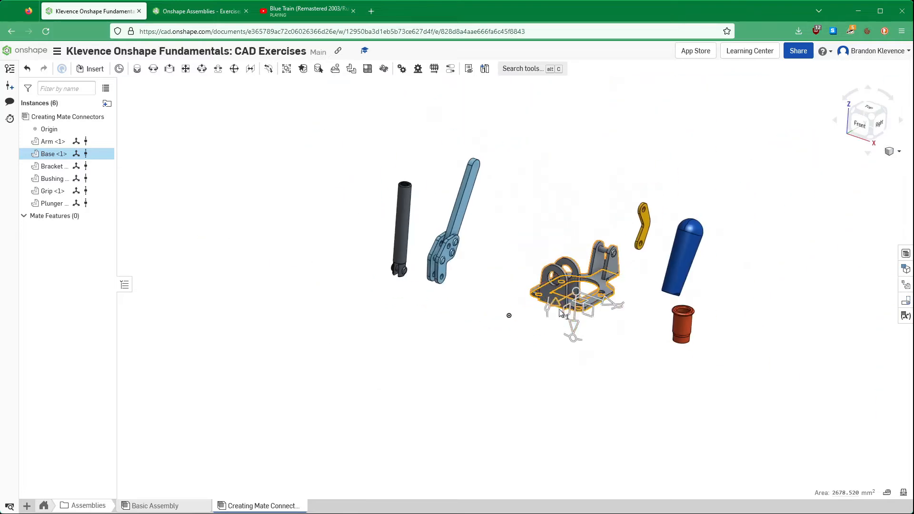
scroll(636, 230, up, 2)
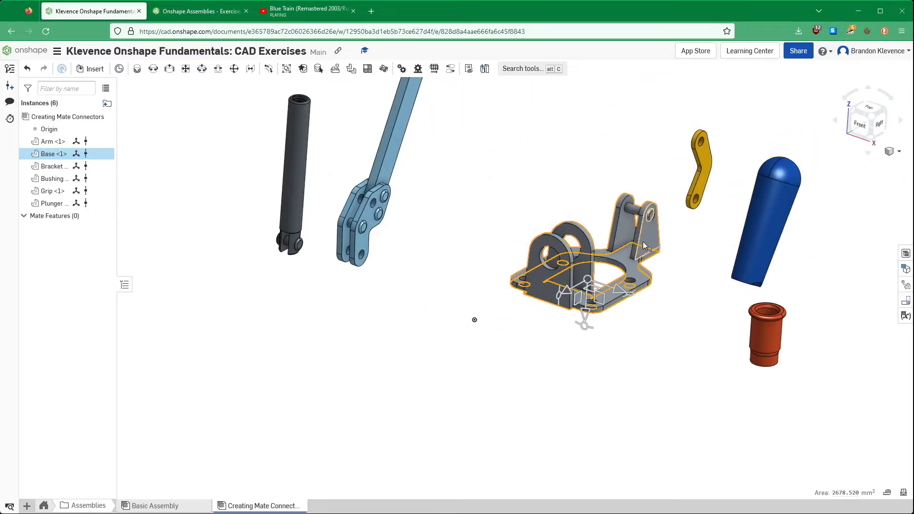
click(891, 154)
click(876, 167)
scroll(467, 372, up, 3)
scroll(468, 372, down, 2)
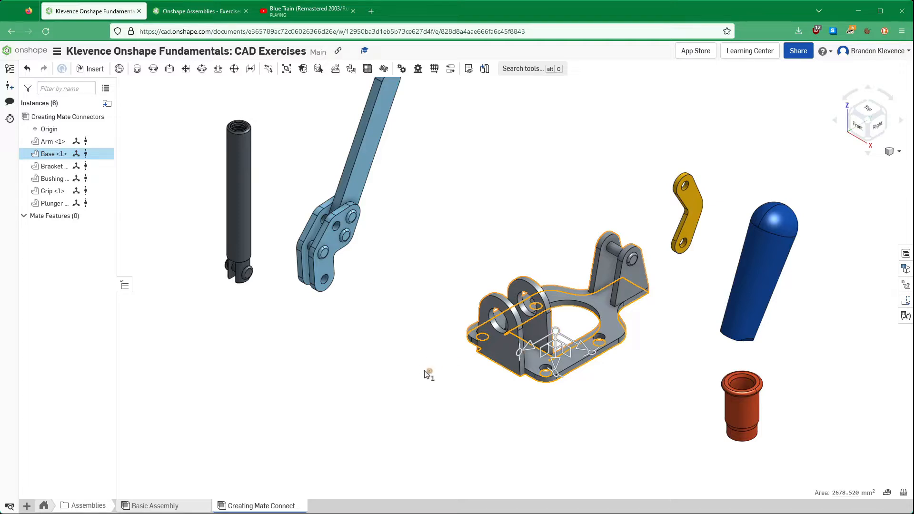
right_click(555, 336)
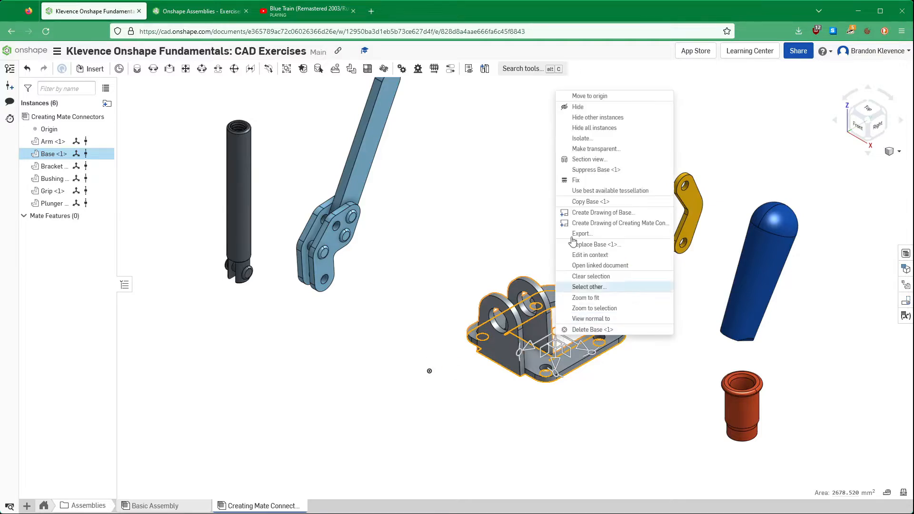
click(624, 96)
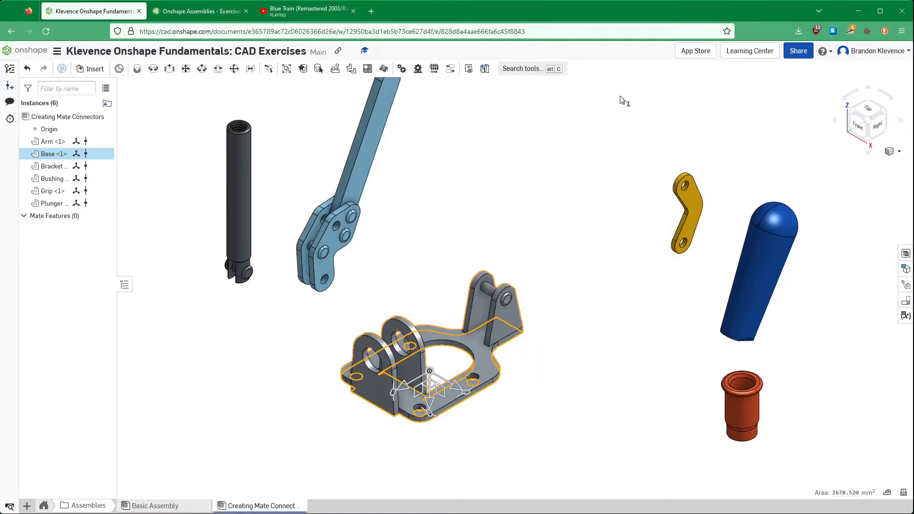
right_click(55, 156)
click(108, 251)
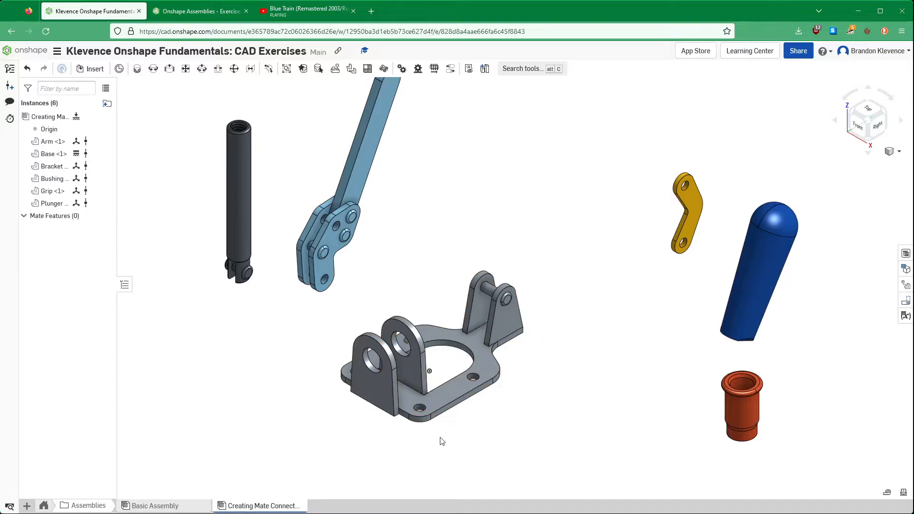
- Switch to the Creating Mate Connectors exercise and read the instructions from step 5 through step 9
click(188, 13)
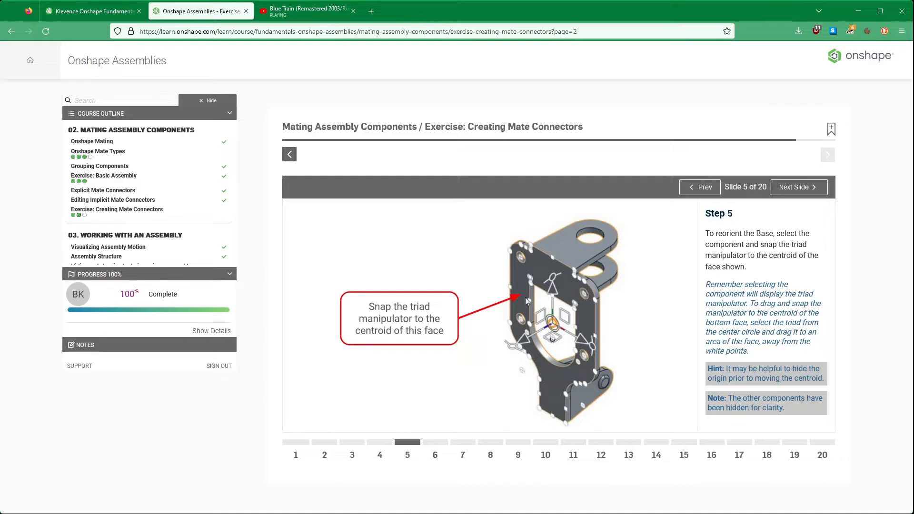
click(798, 187)
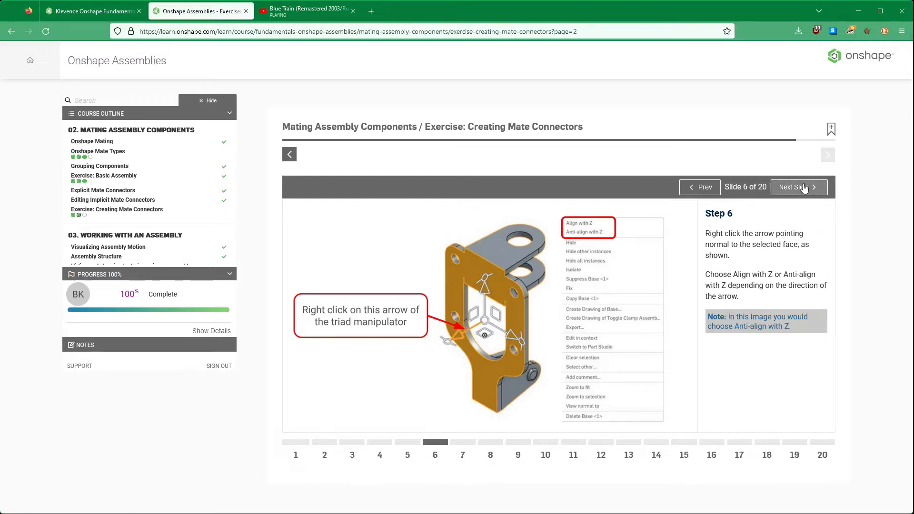
click(803, 188)
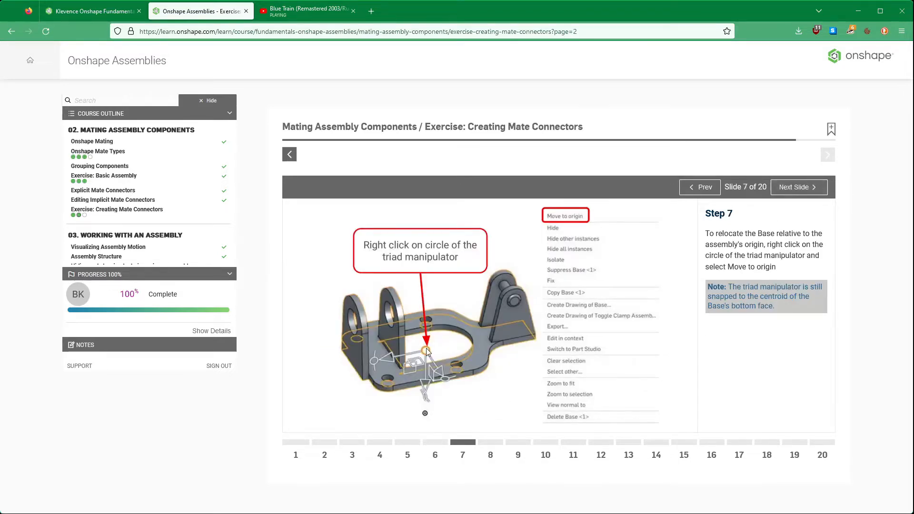
click(783, 187)
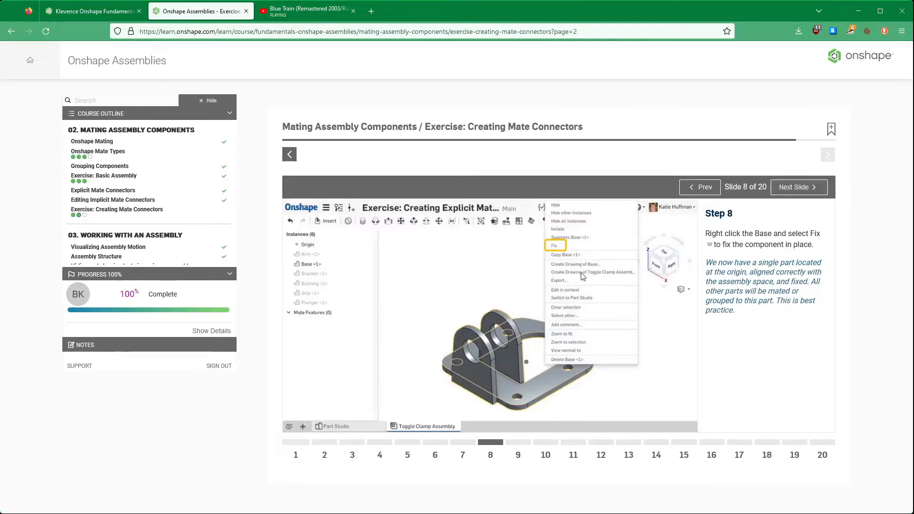
click(815, 191)
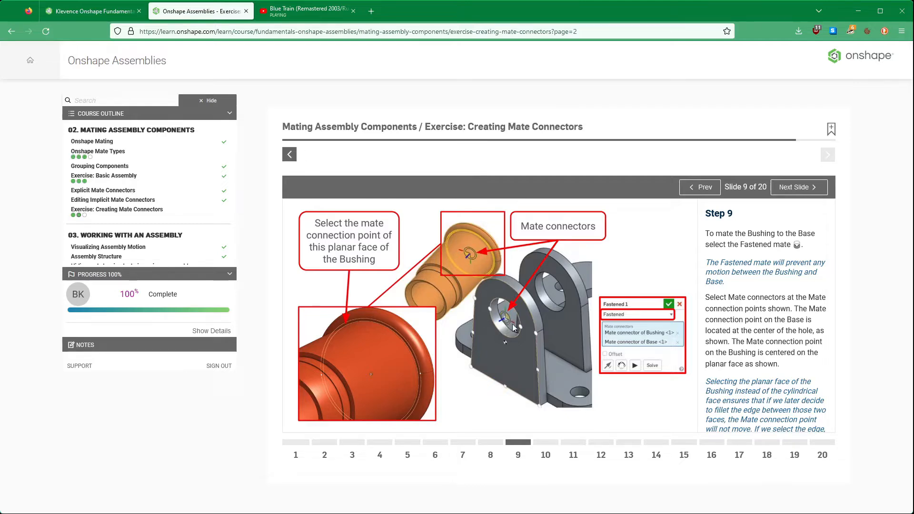
- Return to the assembly, start a Fastened mate, and select the connector centred on the planar face beneath the Bushing's flange
key(ctrl+shift+Tab)
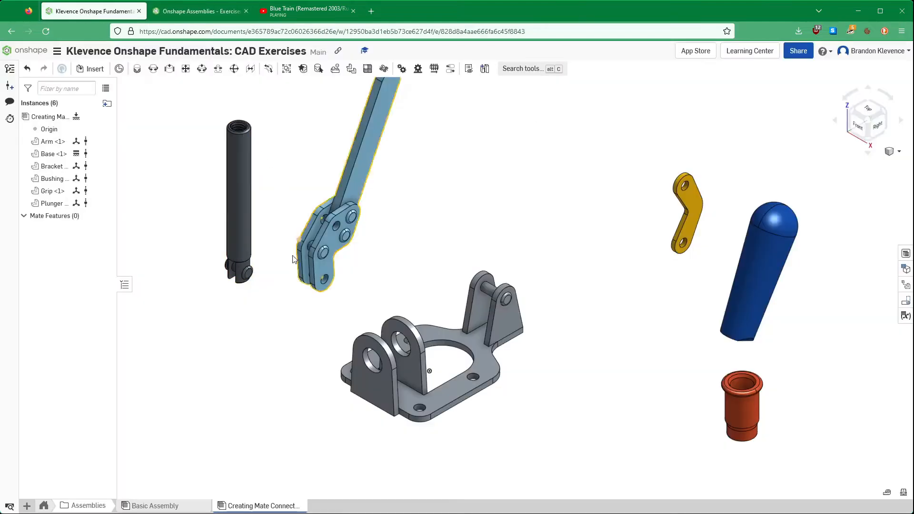
right_drag(736, 440, 731, 398)
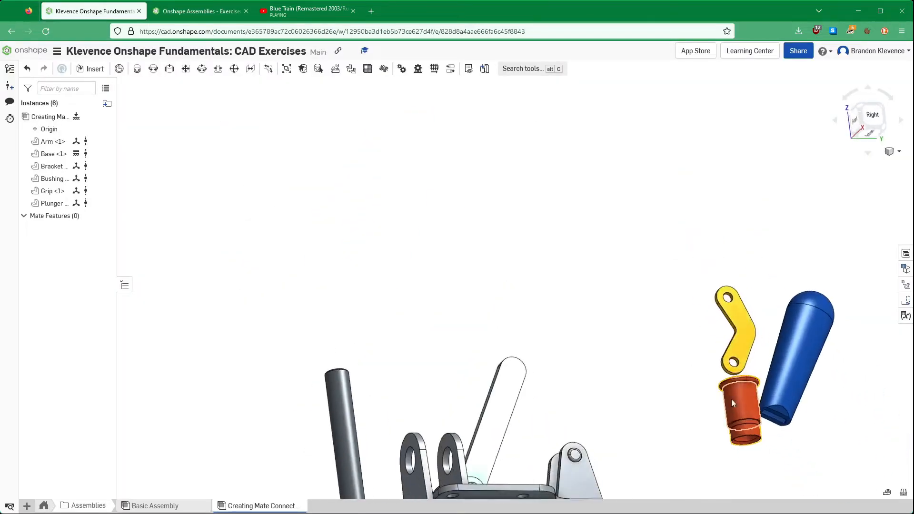
scroll(739, 399, up, 5)
scroll(739, 400, up, 4)
click(137, 69)
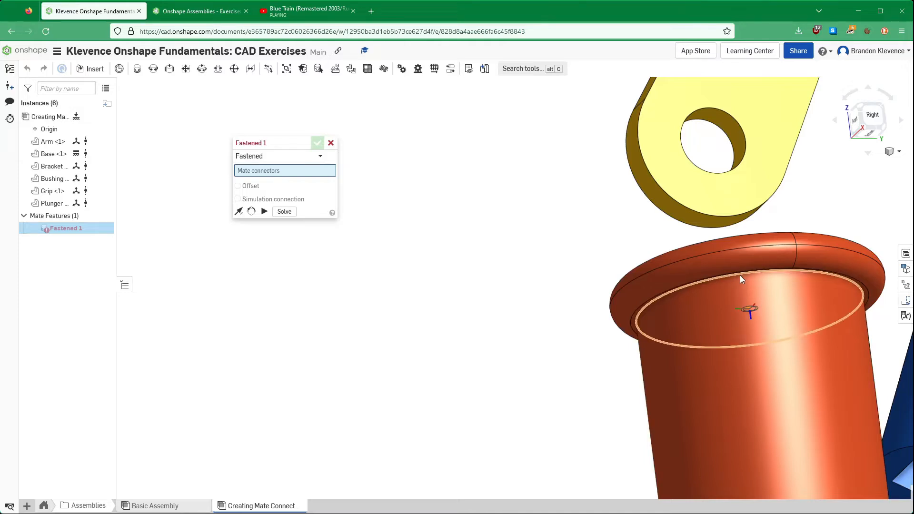
click(740, 275)
- Fasten the Bushing to the hole centre on the Base's front upright, flip the mate's primary axis, and accept
right_drag(406, 227, 374, 285)
scroll(374, 277, down, 2)
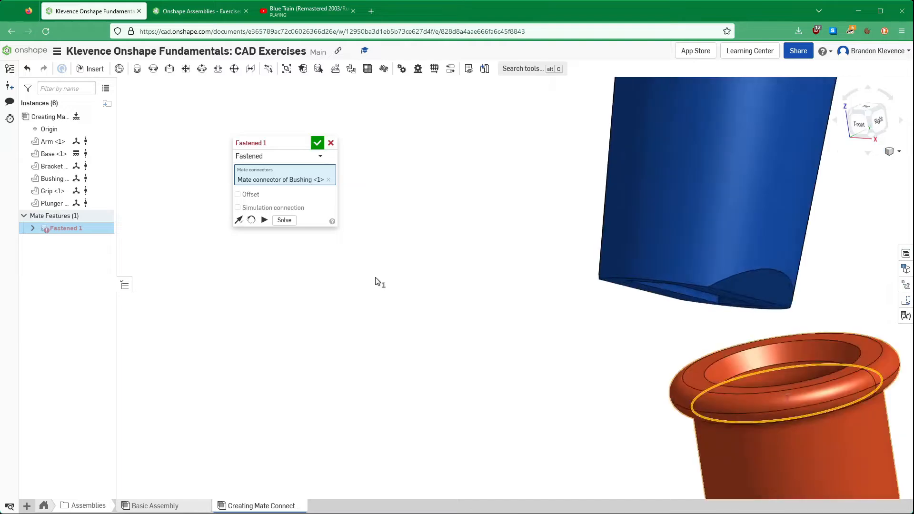
scroll(375, 280, down, 4)
scroll(259, 298, up, 7)
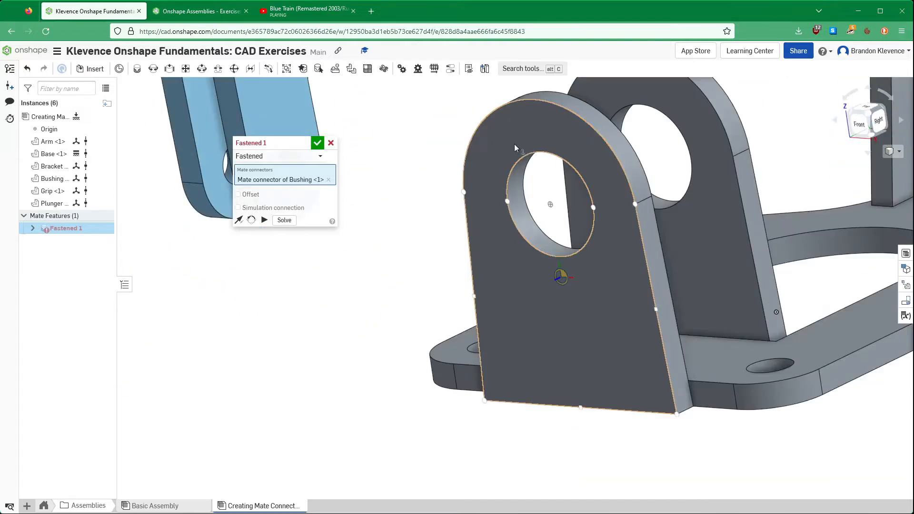
click(548, 154)
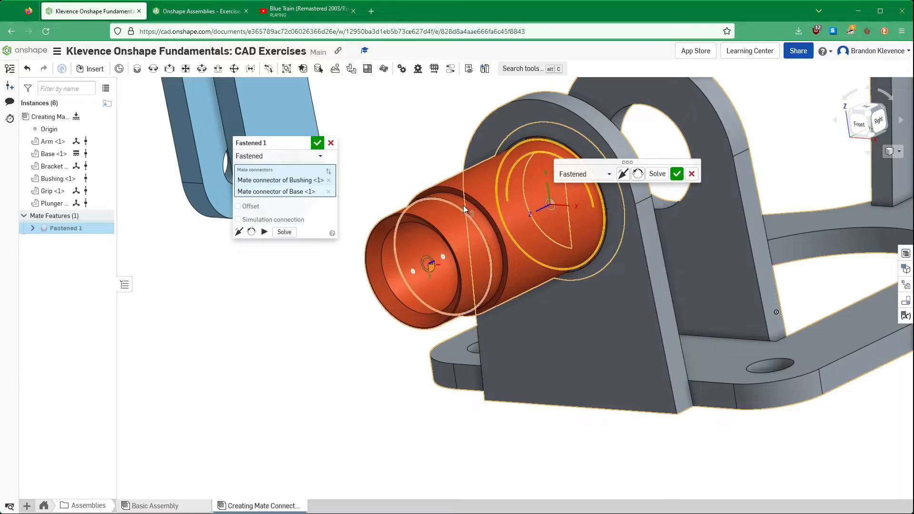
click(239, 232)
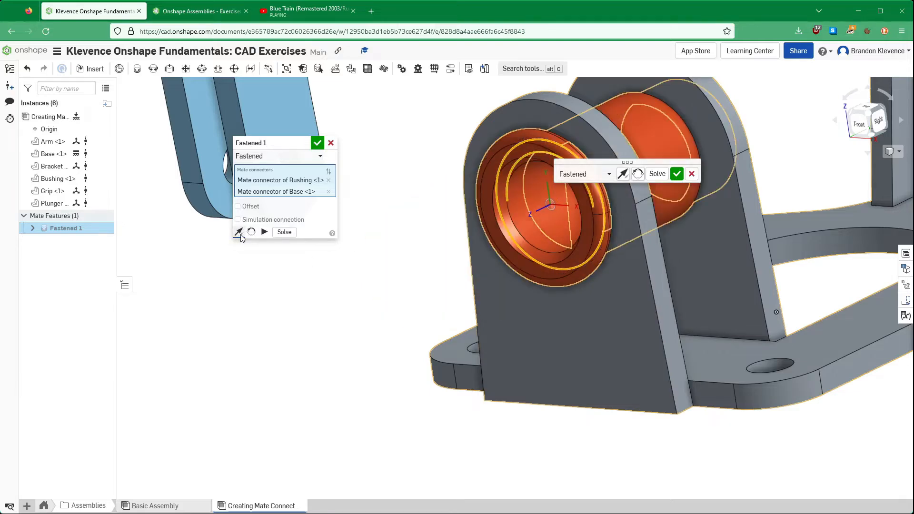
click(317, 144)
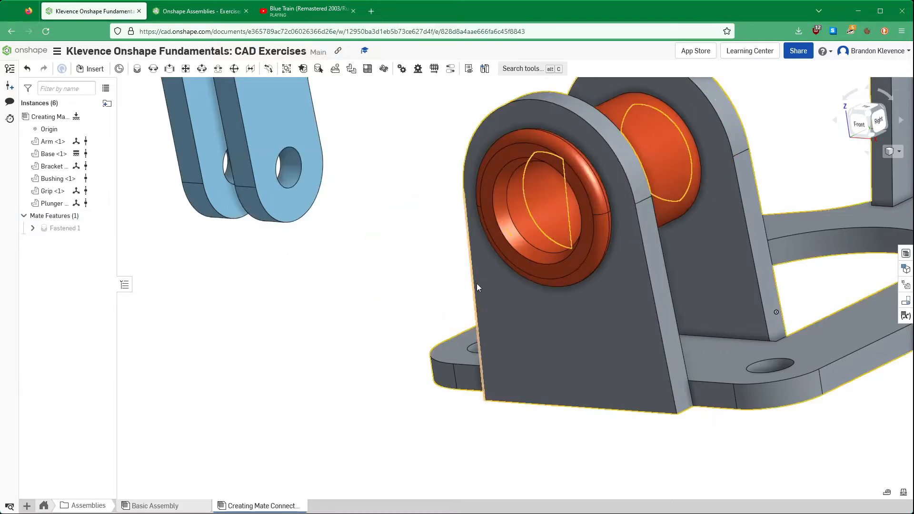
- Inspect the mated Bushing, switch to the exercise, and read steps 10 and 11
scroll(476, 283, down, 5)
scroll(498, 284, up, 4)
mouse_move(538, 183)
right_down()
mouse_move(568, 168)
mouse_move(541, 175)
right_up()
click(217, 3)
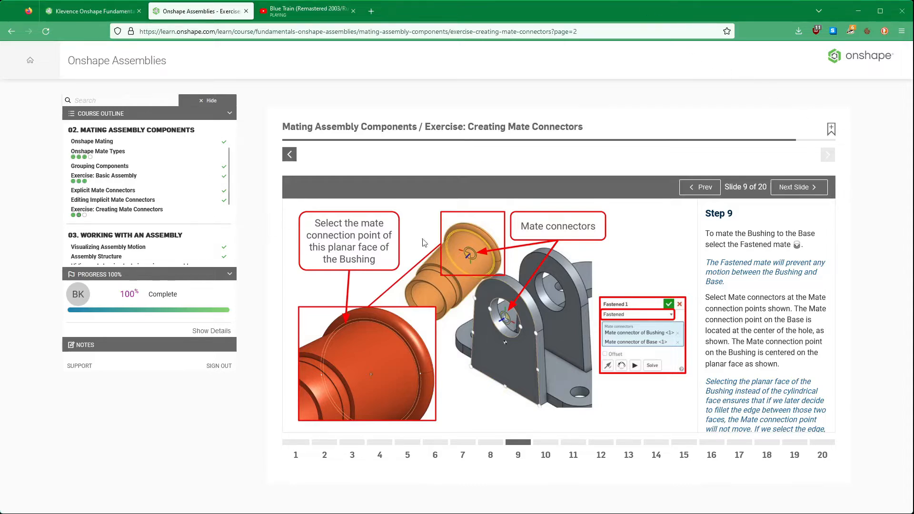
click(790, 187)
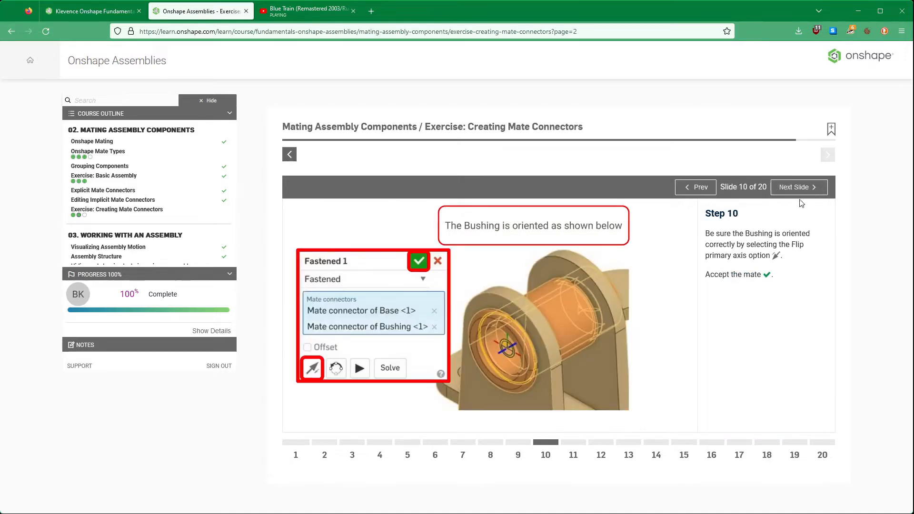
click(799, 187)
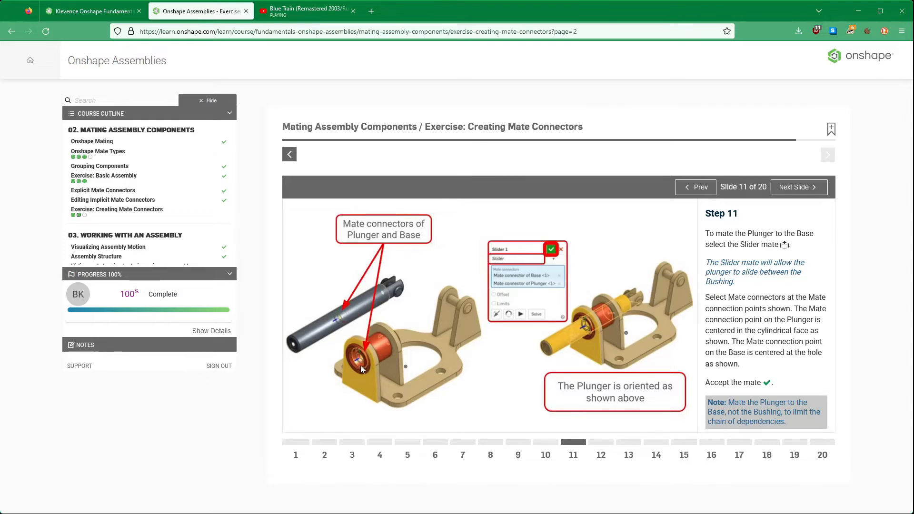
- Return to the assembly and add a Slider mate between the Plunger's cylindrical face centre and the Bushing's bore, with the primary axis flipped
click(99, 13)
scroll(354, 237, down, 8)
scroll(264, 184, up, 6)
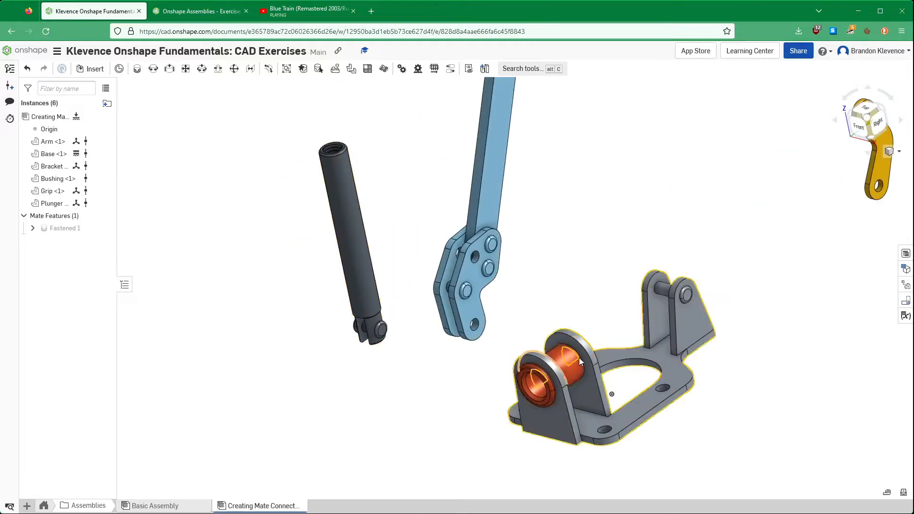
click(173, 72)
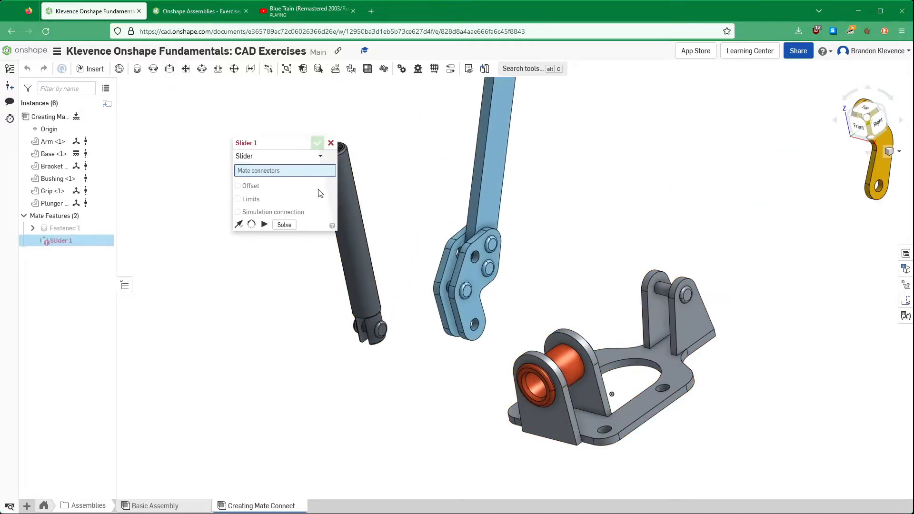
click(350, 228)
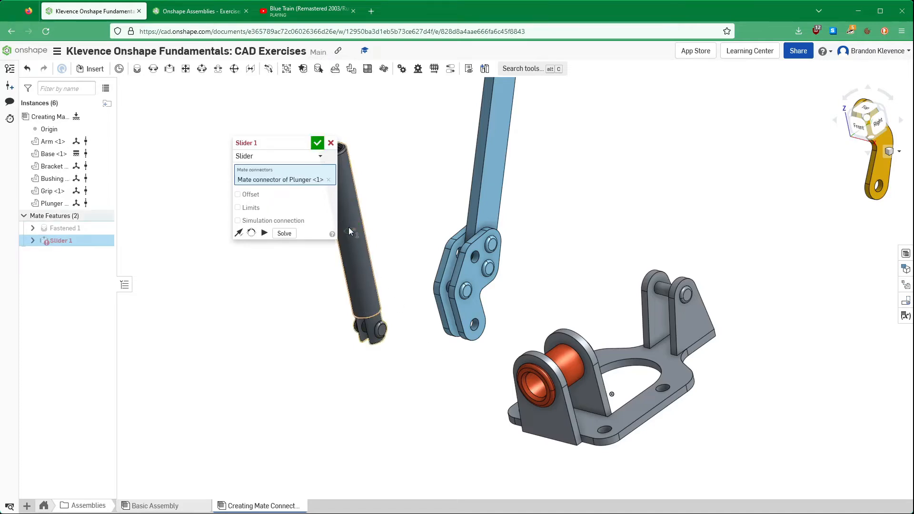
click(535, 393)
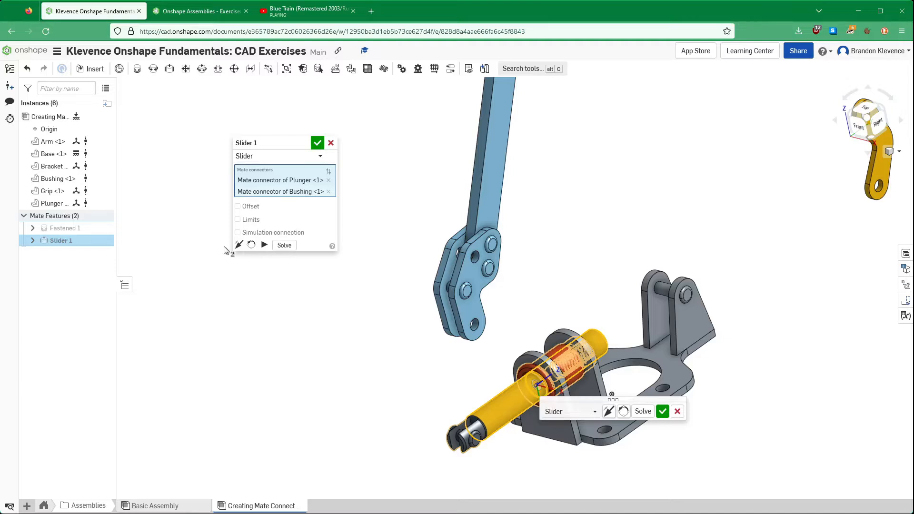
click(239, 245)
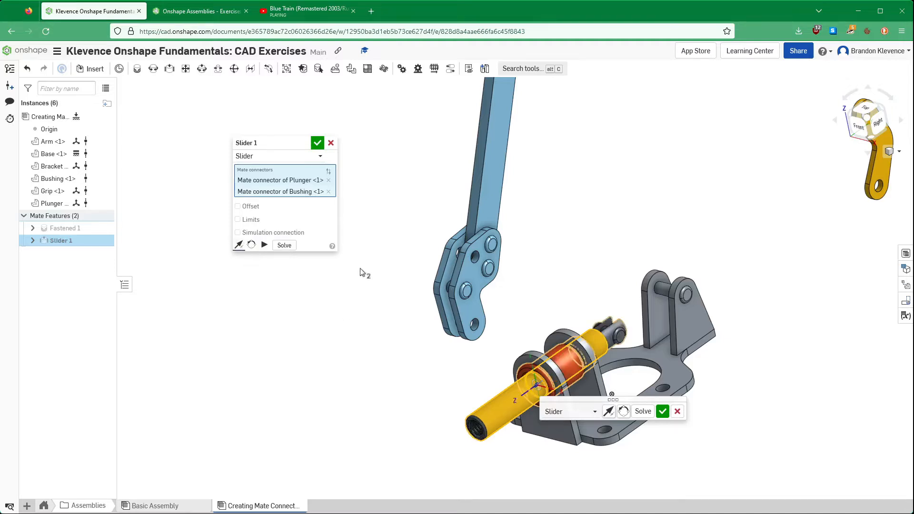
click(316, 143)
right_drag(661, 223, 620, 197)
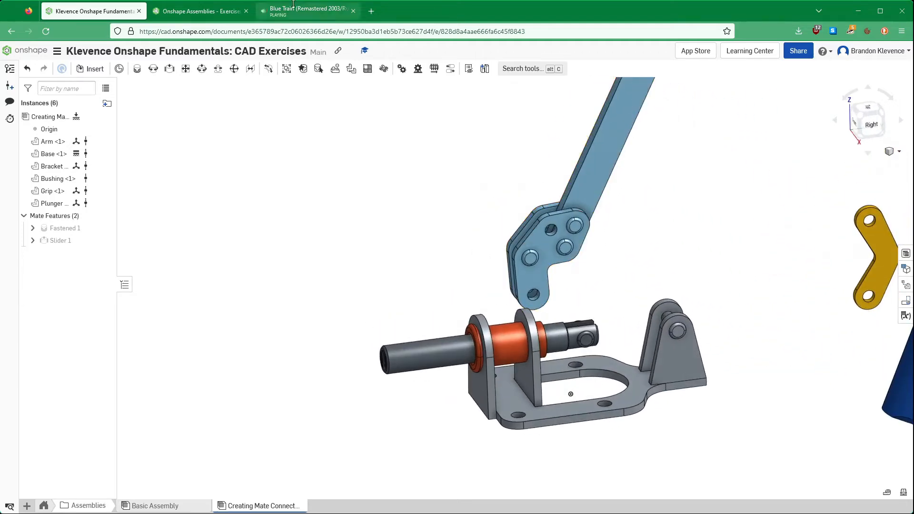
- Switch to the exercise and read steps 12 to 14 on the Arm's explicit mate connector, checking the Arm in the assembly
click(225, 11)
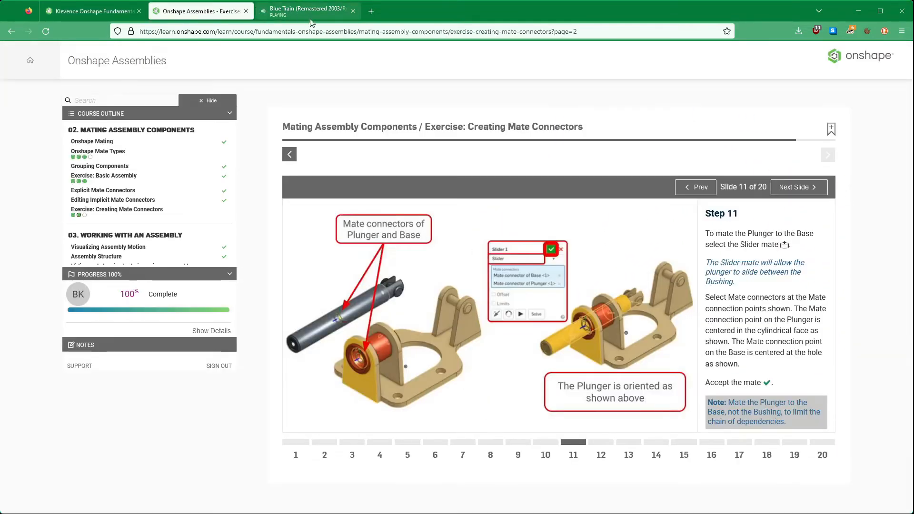
click(790, 188)
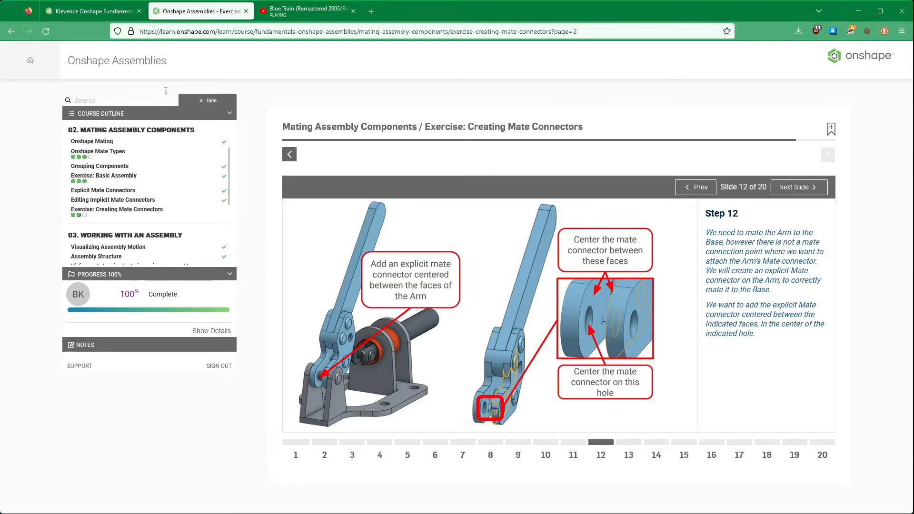
click(92, 11)
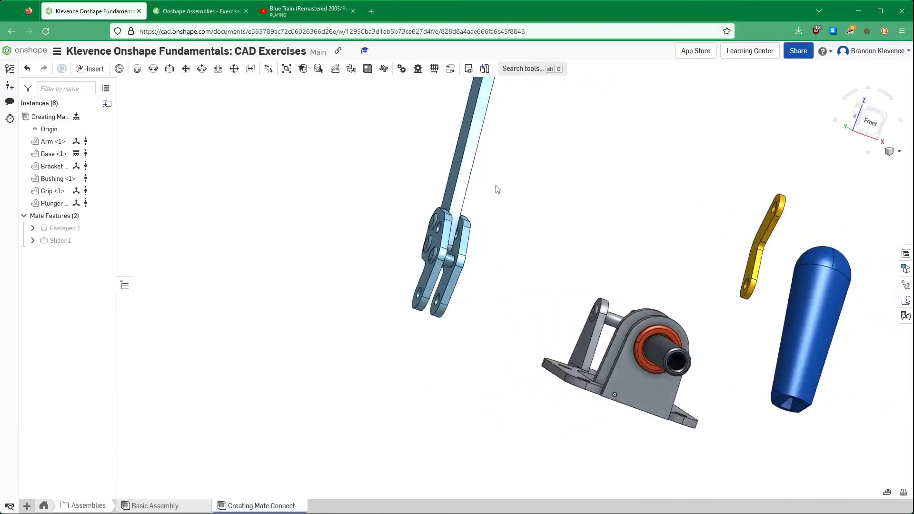
click(200, 11)
click(791, 187)
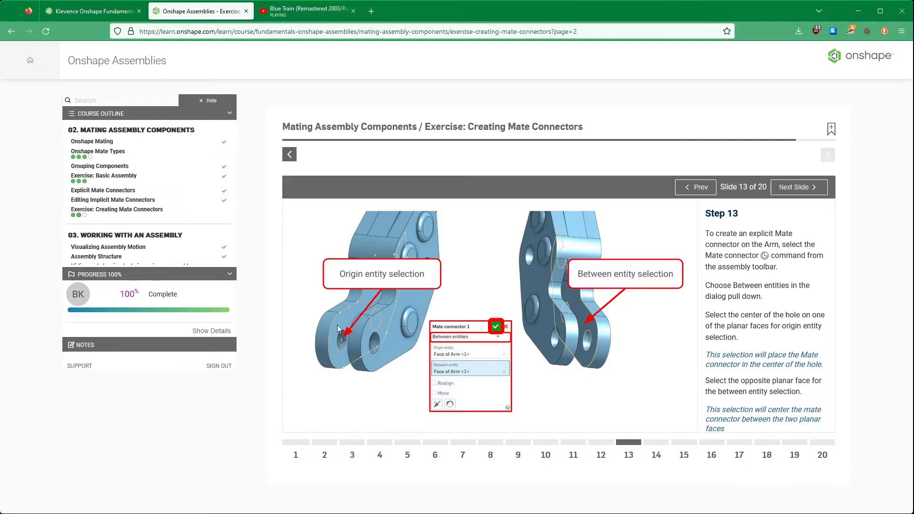
click(797, 187)
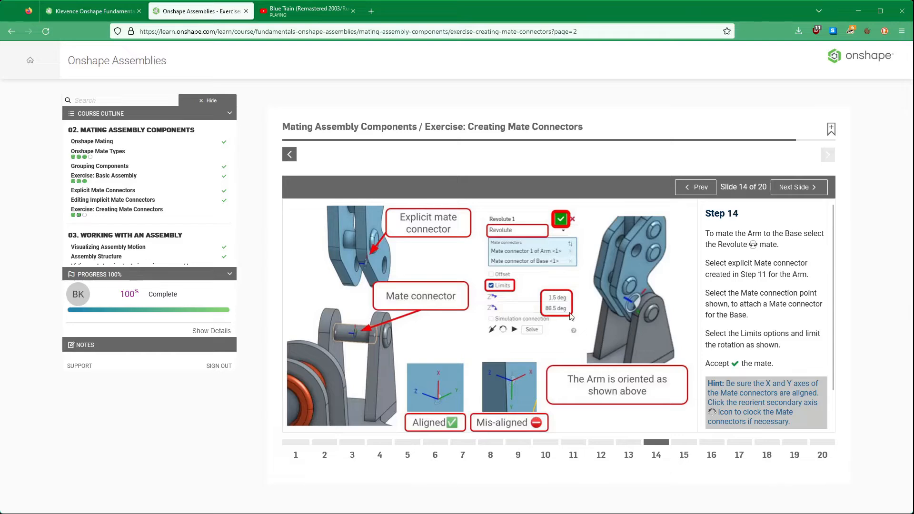
- Return to the assembly, bring the Arm's lower forked end into view, and start a mate connector using the Between entities option
click(108, 13)
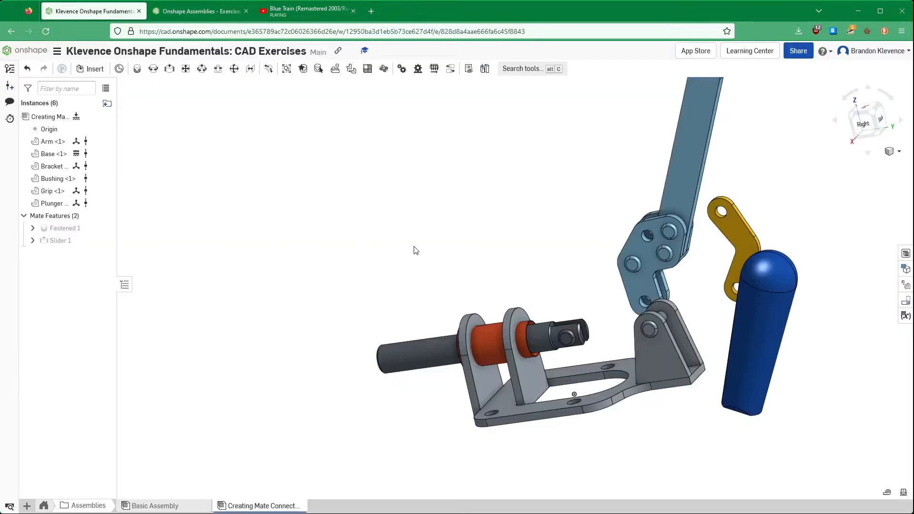
scroll(516, 220, up, 3)
scroll(547, 222, down, 5)
right_drag(572, 224, 354, 365)
scroll(369, 366, up, 5)
right_drag(416, 342, 435, 344)
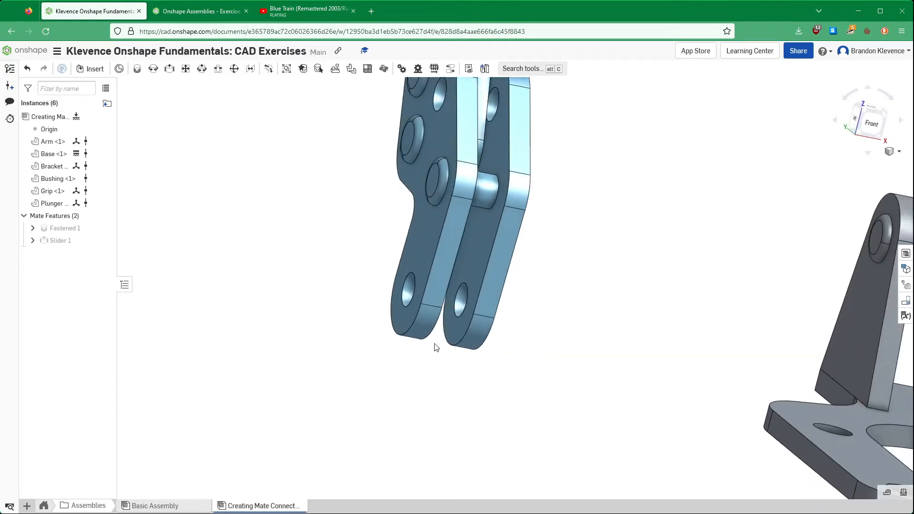
click(117, 69)
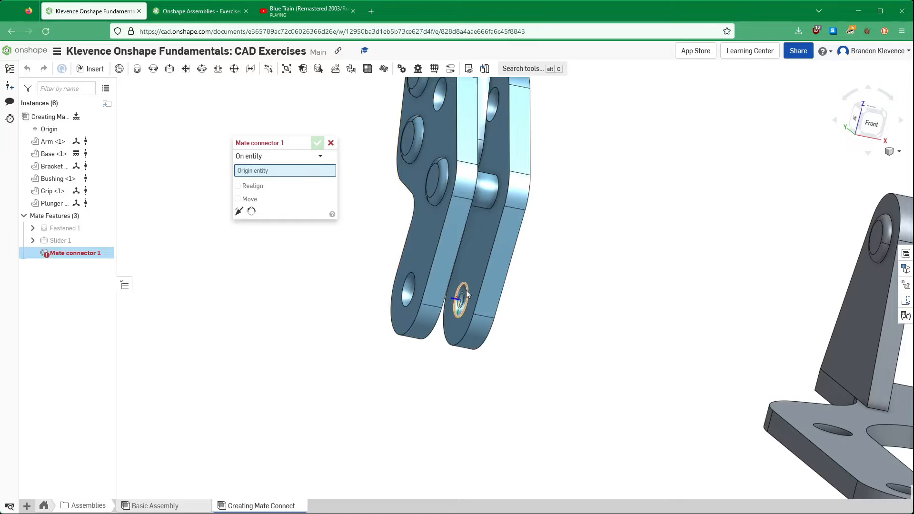
click(285, 158)
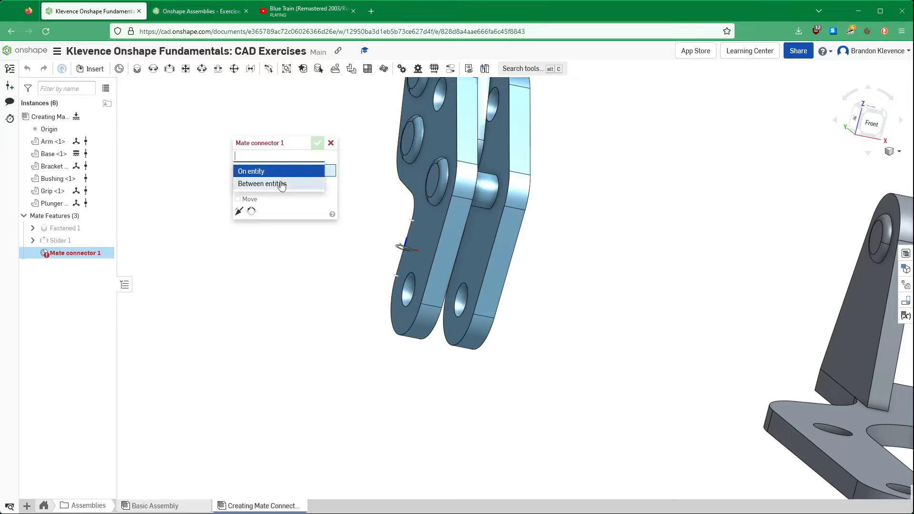
click(281, 184)
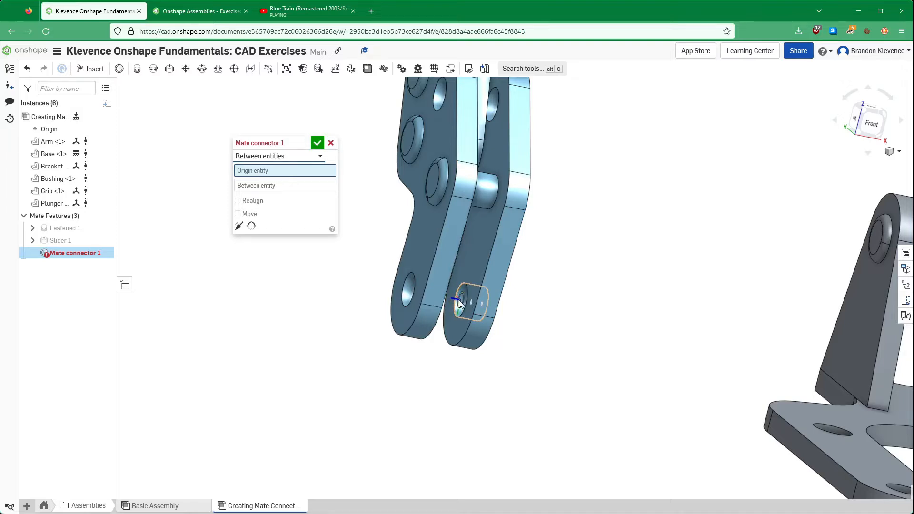
- Centre the mate connector between the inner edge of one lower Arm hole and the opposite lug's inner face, and accept it
scroll(458, 300, up, 5)
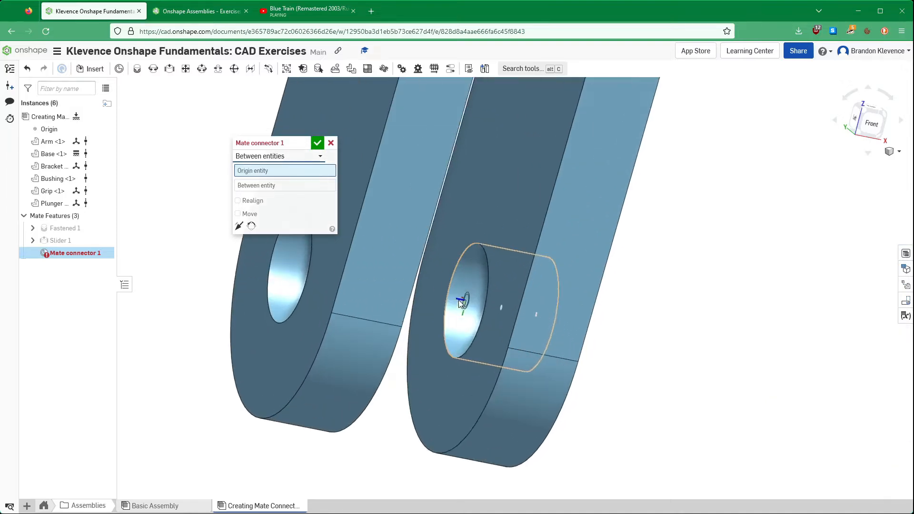
click(484, 308)
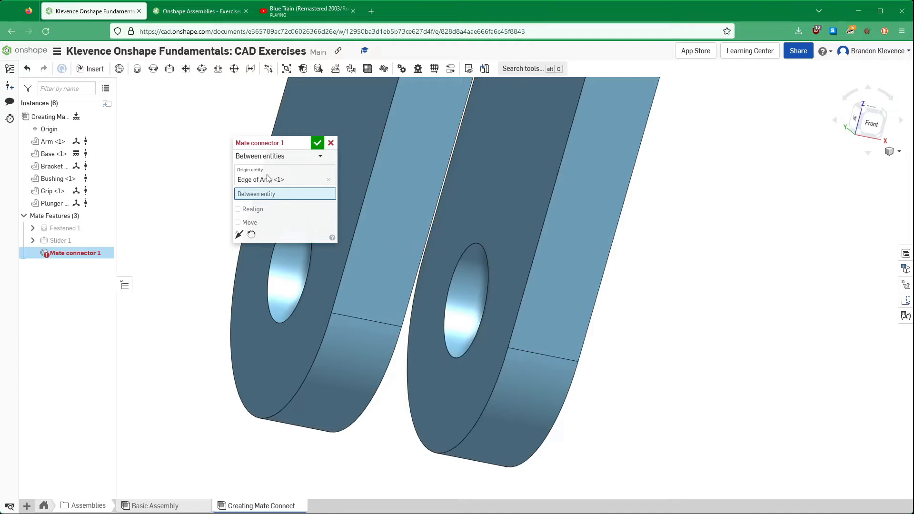
right_drag(328, 214, 486, 255)
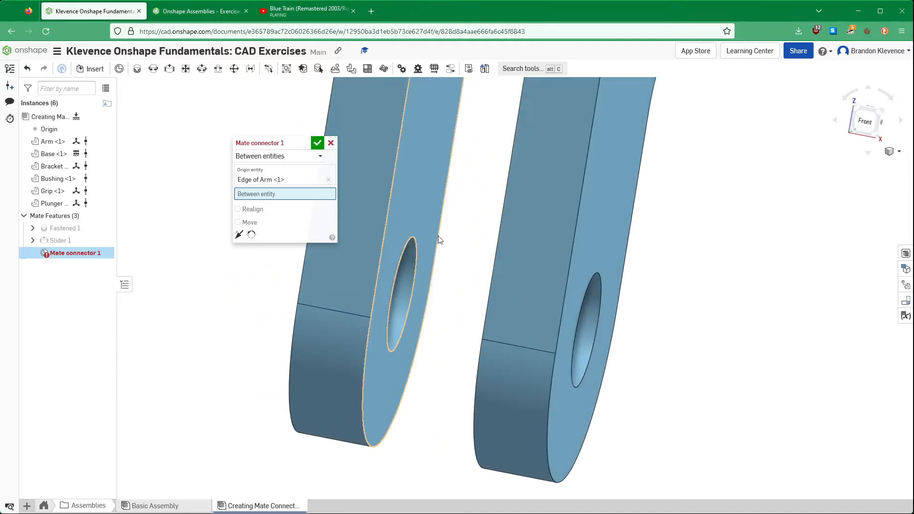
click(414, 198)
right_drag(421, 202, 475, 245)
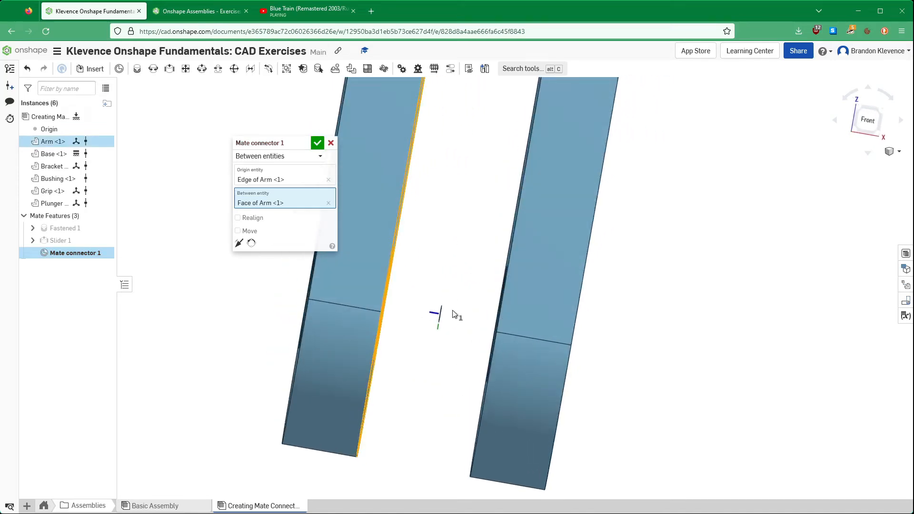
click(315, 144)
- Check the new mate connector between the Arm's lugs and reread step 14 of the exercise before returning to the assembly
right_drag(263, 174, 234, 200)
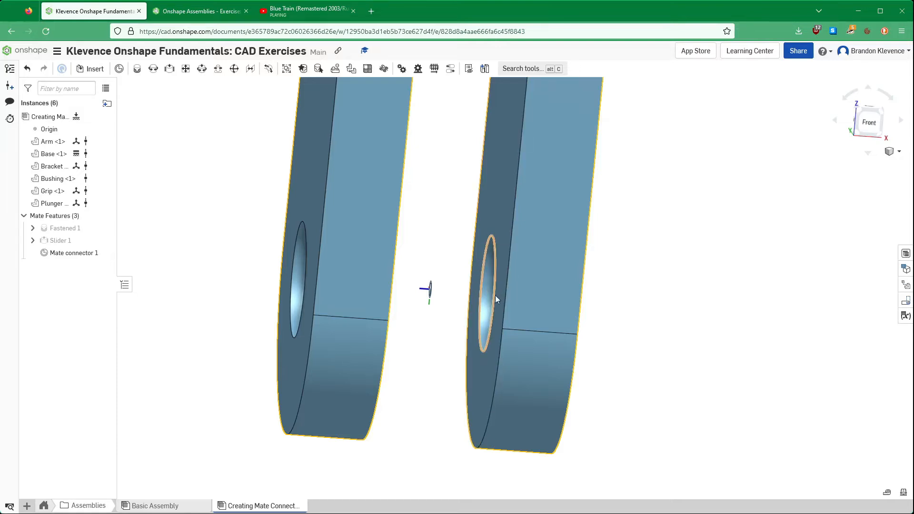
right_drag(536, 289, 543, 266)
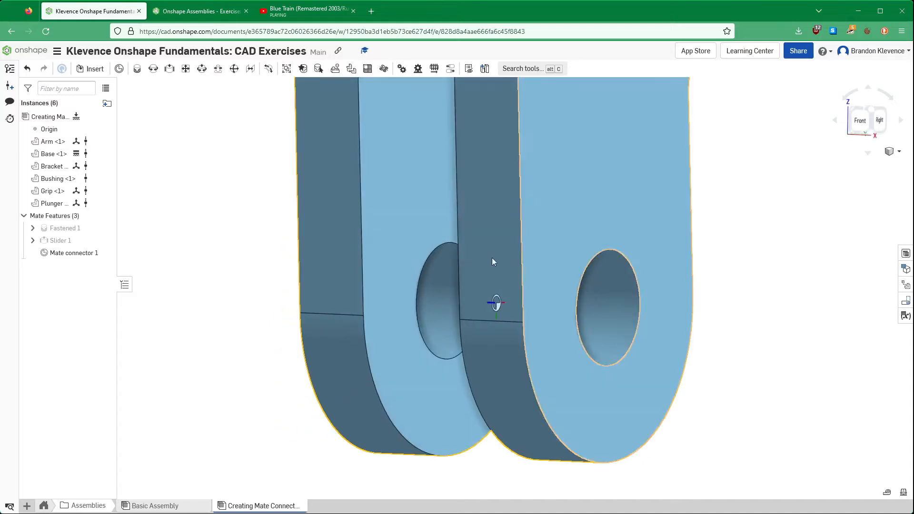
scroll(447, 233, down, 10)
right_drag(449, 235, 477, 275)
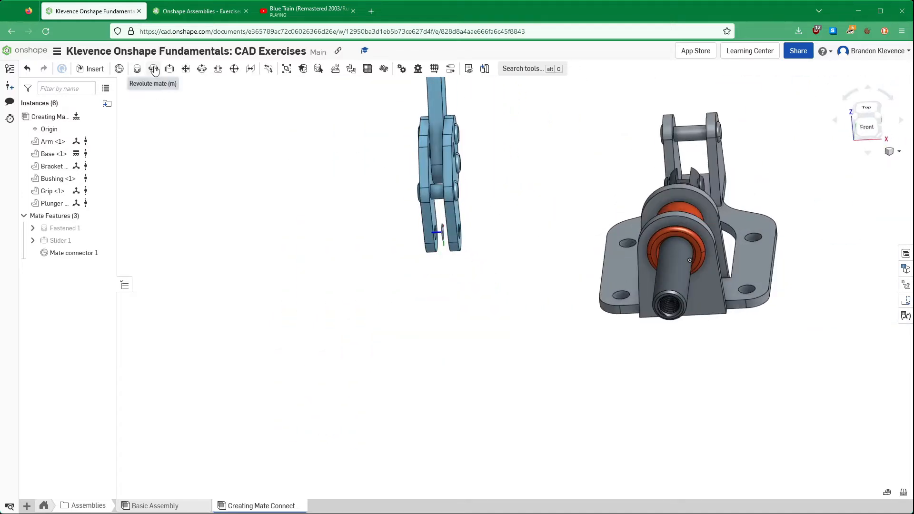
click(206, 13)
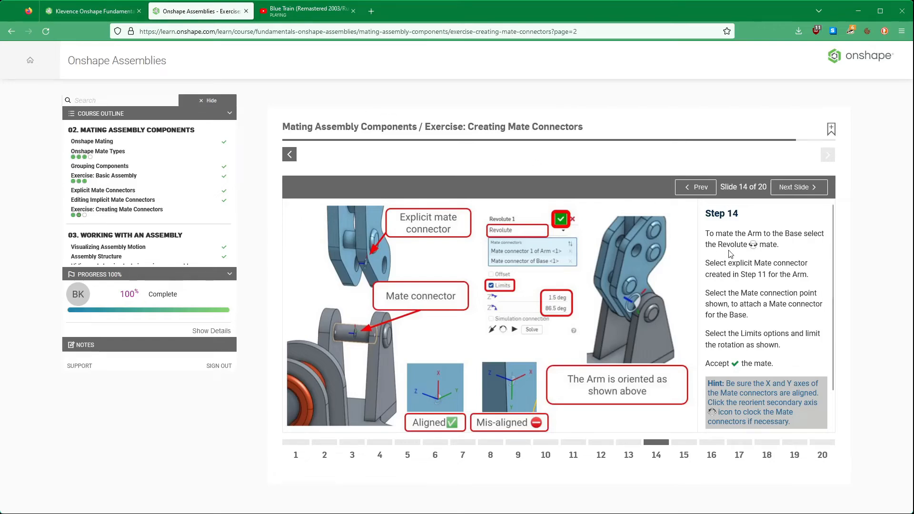
click(104, 12)
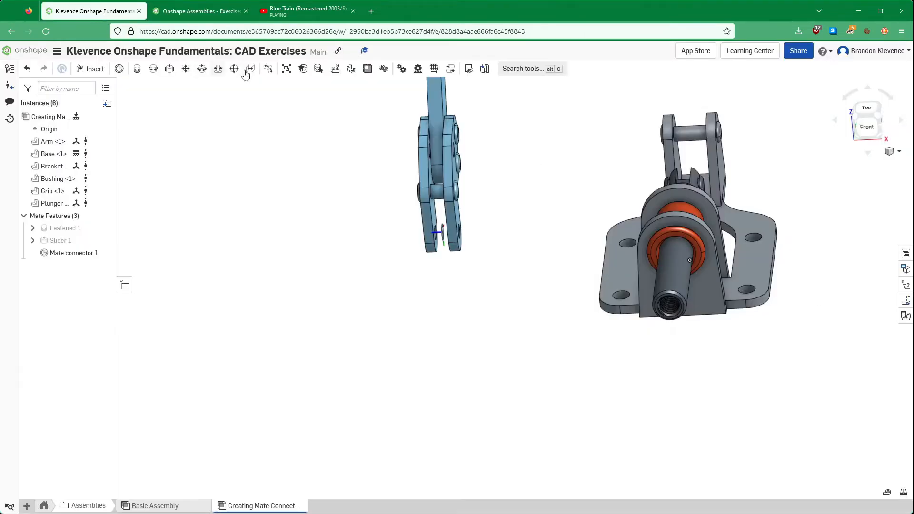
- Add a Revolute mate between the Arm's explicit mate connector and the midpoint of the Base's rear pin, and accept it
click(152, 69)
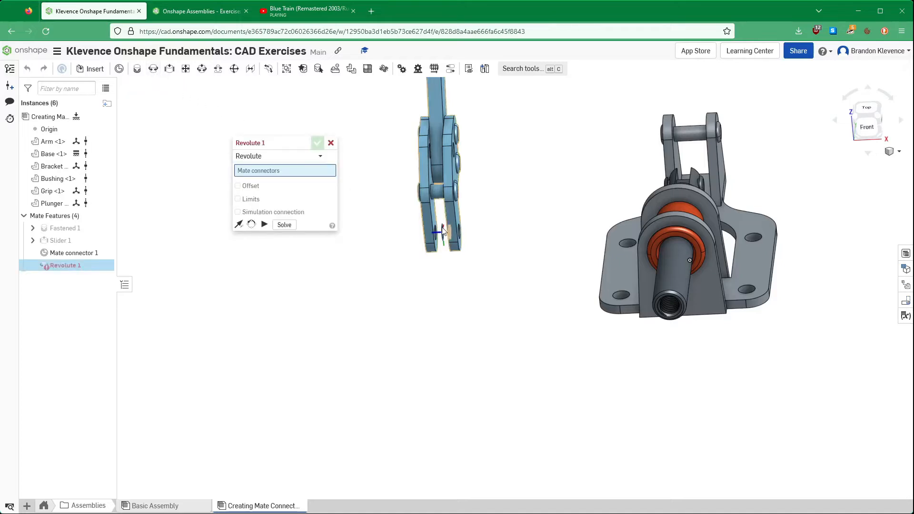
scroll(445, 237, up, 5)
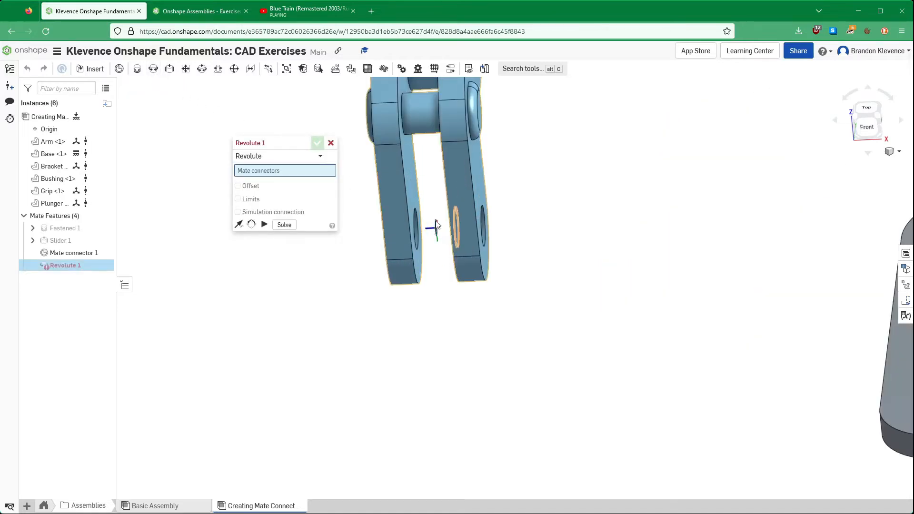
scroll(435, 225, up, 5)
click(434, 245)
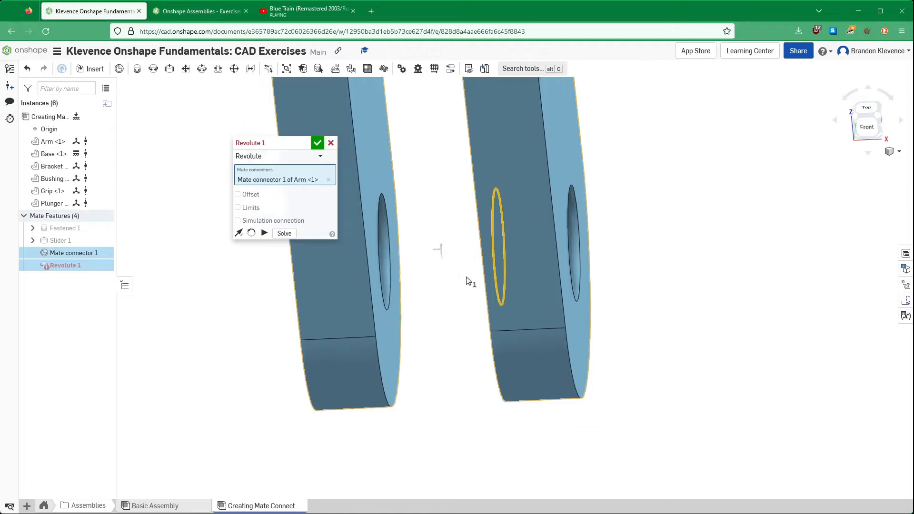
scroll(466, 280, down, 5)
scroll(690, 171, up, 5)
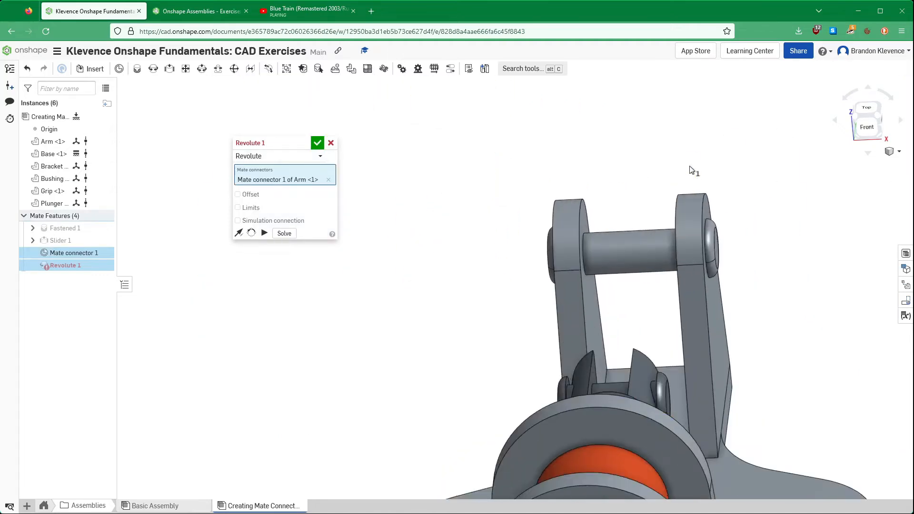
scroll(690, 170, up, 5)
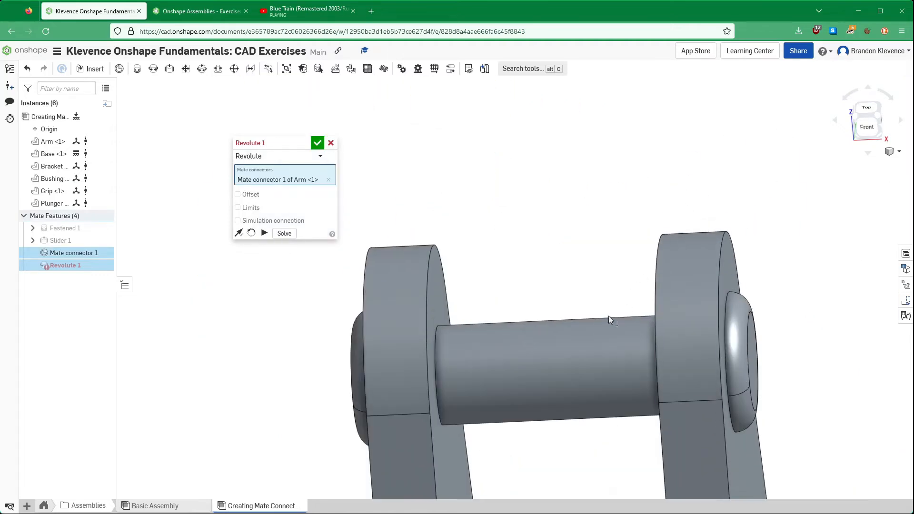
click(556, 369)
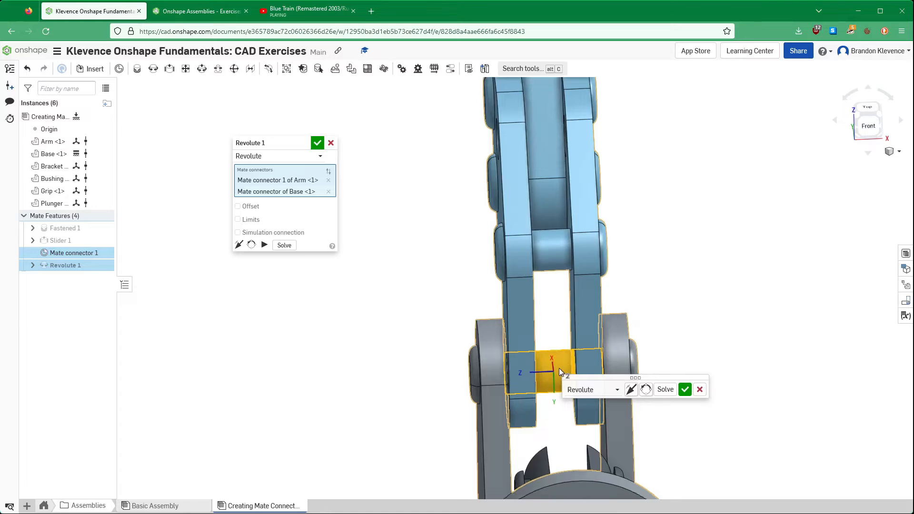
click(317, 143)
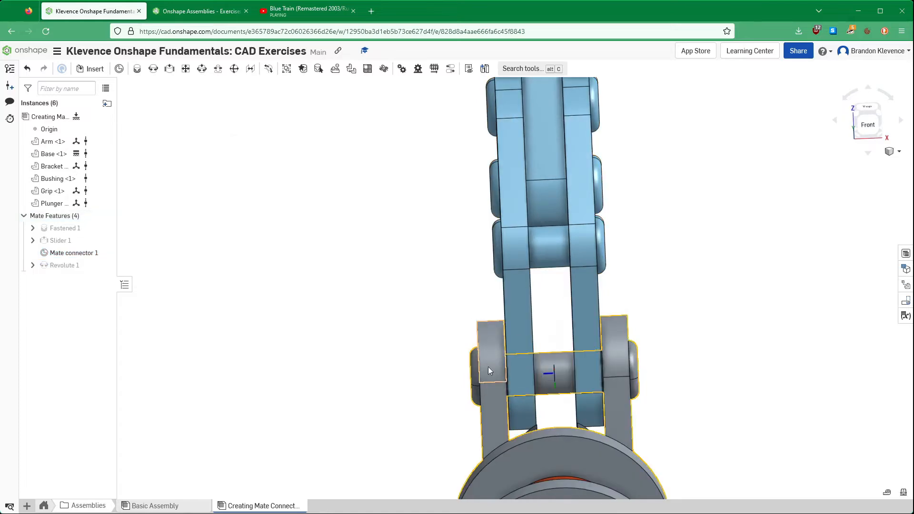
- Inspect the Arm's fit on the Base pin from several angles, then switch to the exercise and read step 15 on mating the Bracket
scroll(486, 365, up, 5)
scroll(550, 374, down, 5)
scroll(657, 367, up, 5)
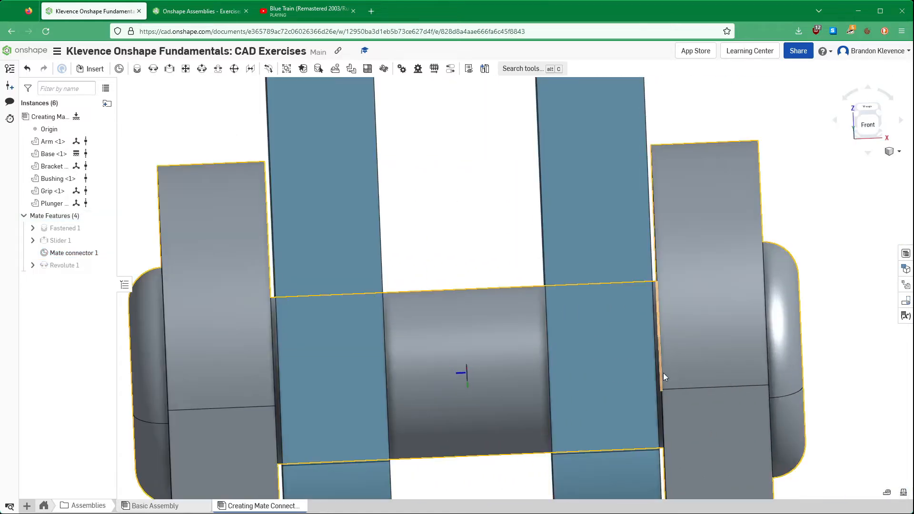
scroll(661, 373, down, 6)
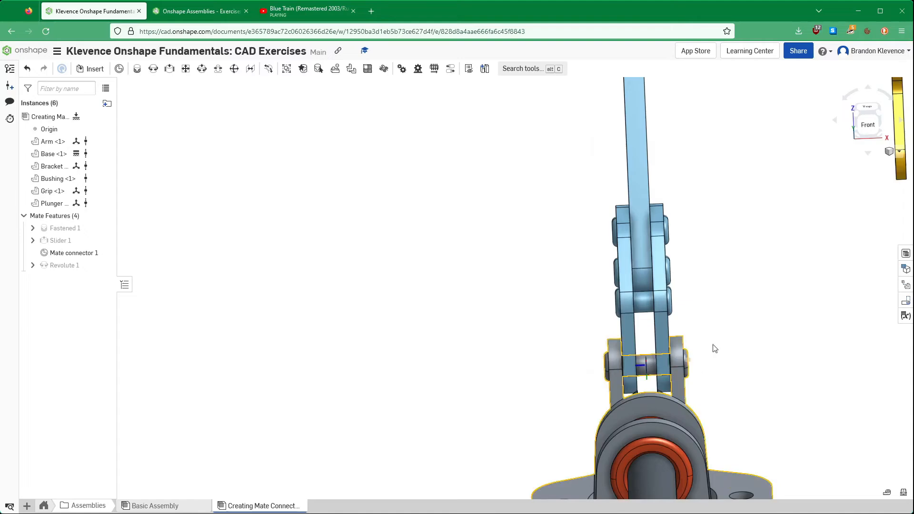
right_drag(838, 206, 793, 275)
drag(706, 138, 775, 245)
scroll(815, 301, down, 3)
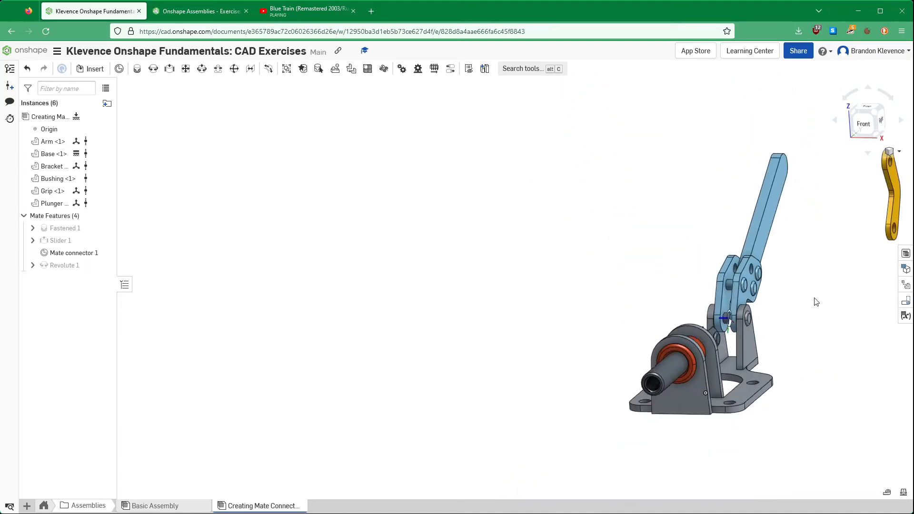
right_drag(809, 292, 878, 158)
click(893, 151)
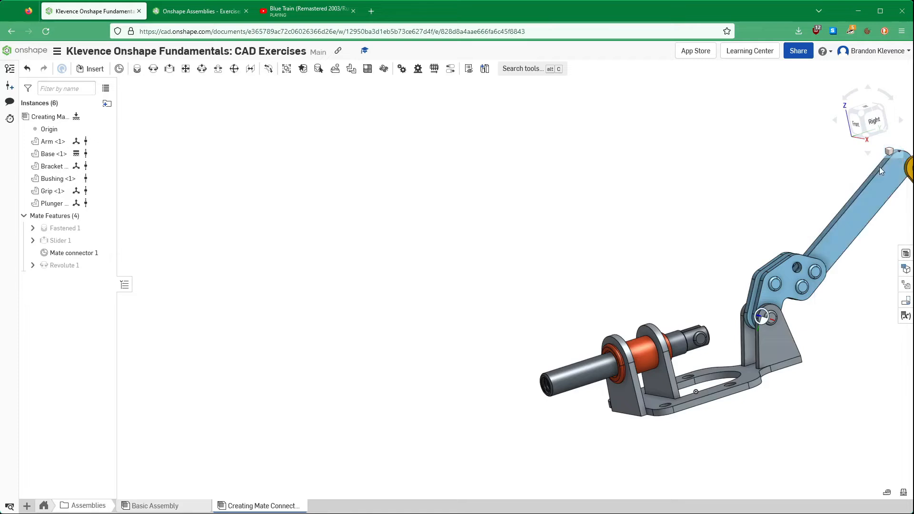
click(879, 167)
mouse_move(352, 373)
mouse_down()
mouse_move(376, 347)
mouse_move(350, 370)
mouse_move(373, 349)
mouse_move(362, 360)
mouse_up()
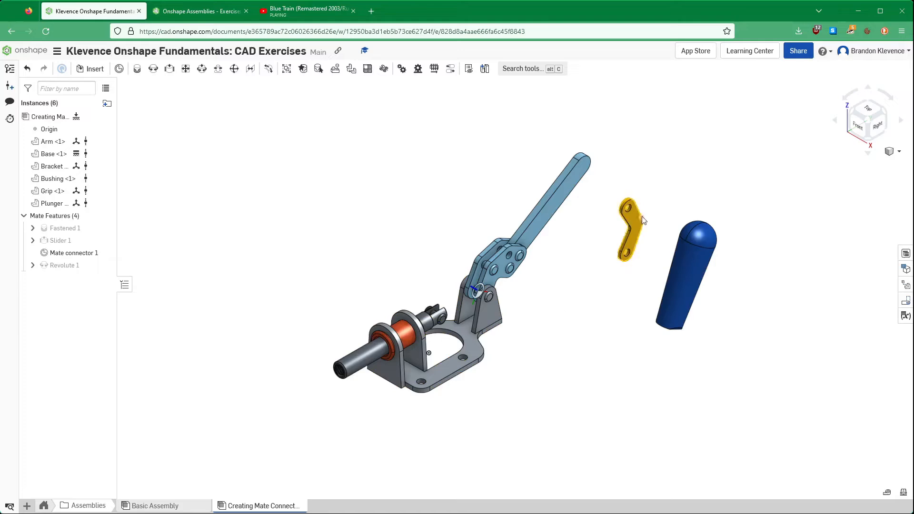
click(194, 13)
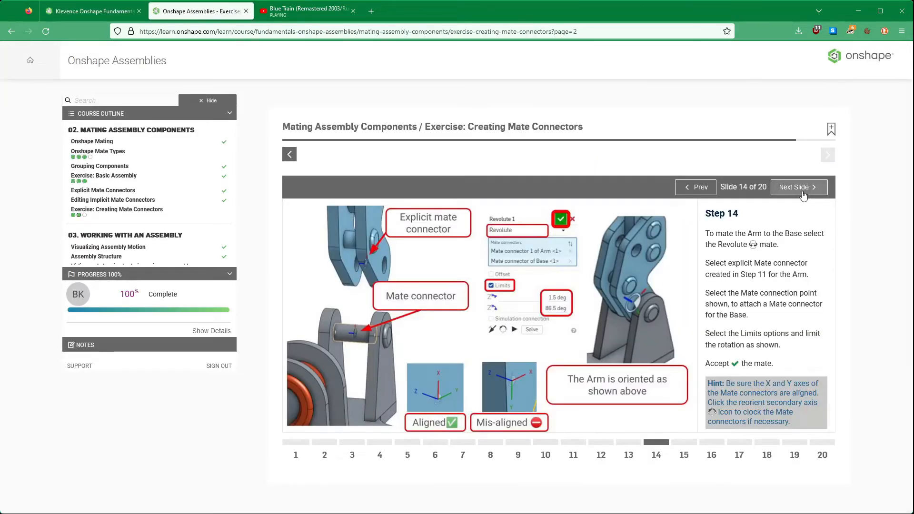
click(802, 188)
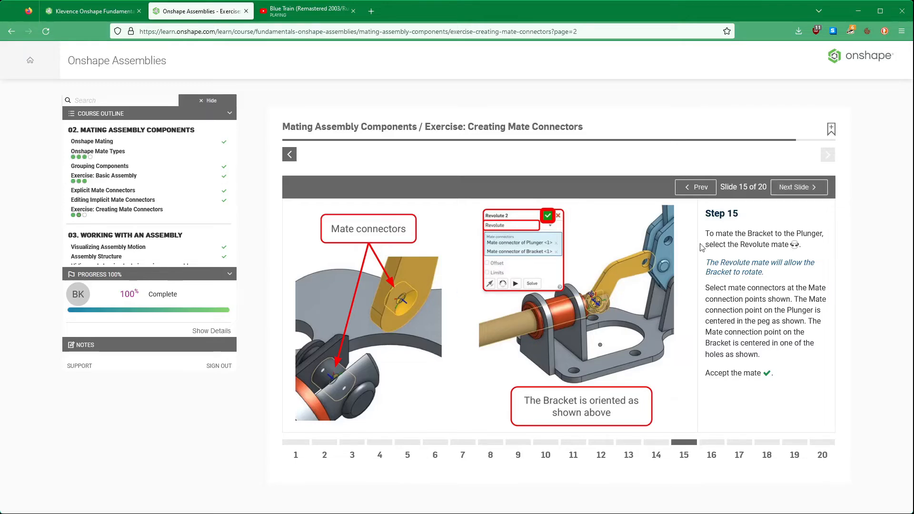
- Return to the assembly and edit the Arm-to-Base Revolute mate, adjusting its primary and secondary axes until the Arm points upward, and accept
click(107, 13)
mouse_move(520, 289)
right_down()
mouse_move(555, 312)
mouse_move(512, 286)
right_up()
scroll(475, 290, down, 3)
scroll(474, 290, up, 5)
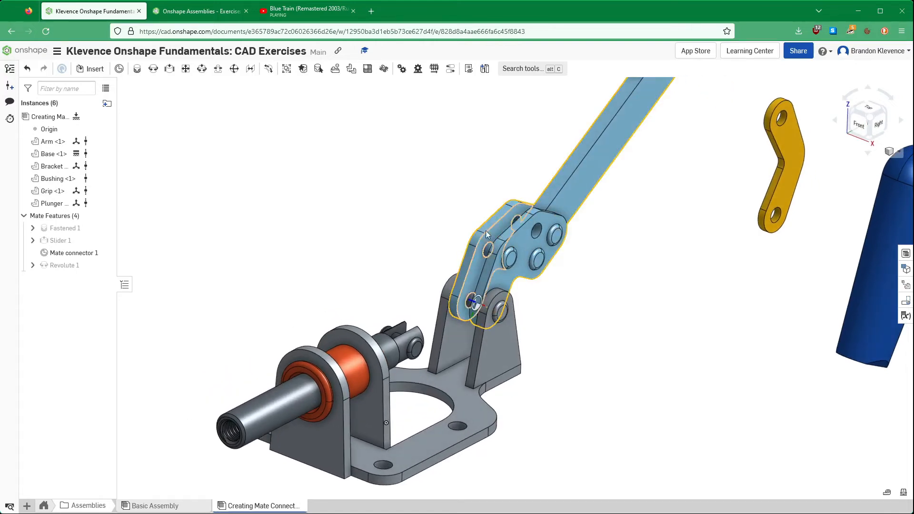
double_click(67, 267)
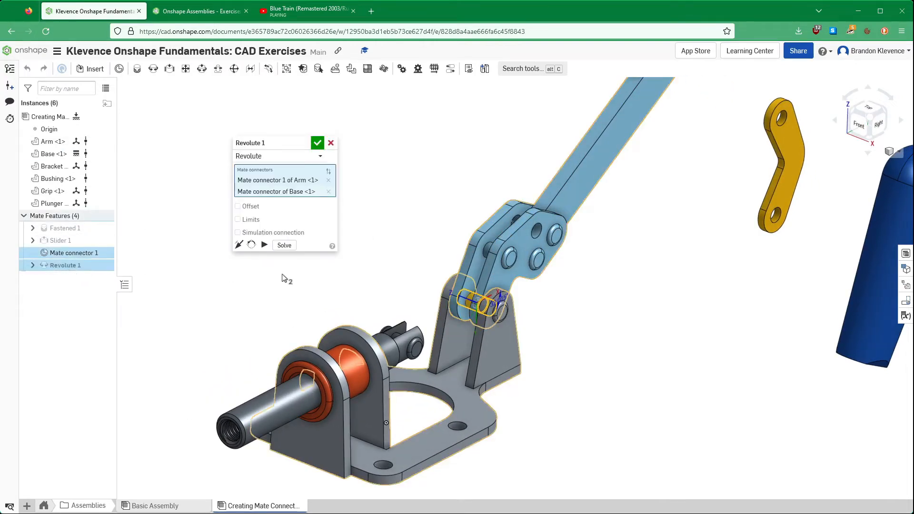
click(236, 245)
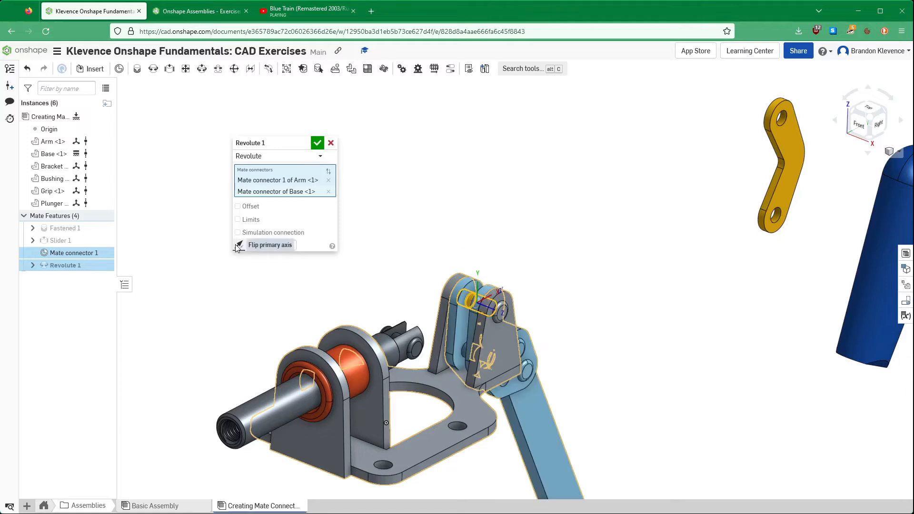
click(252, 245)
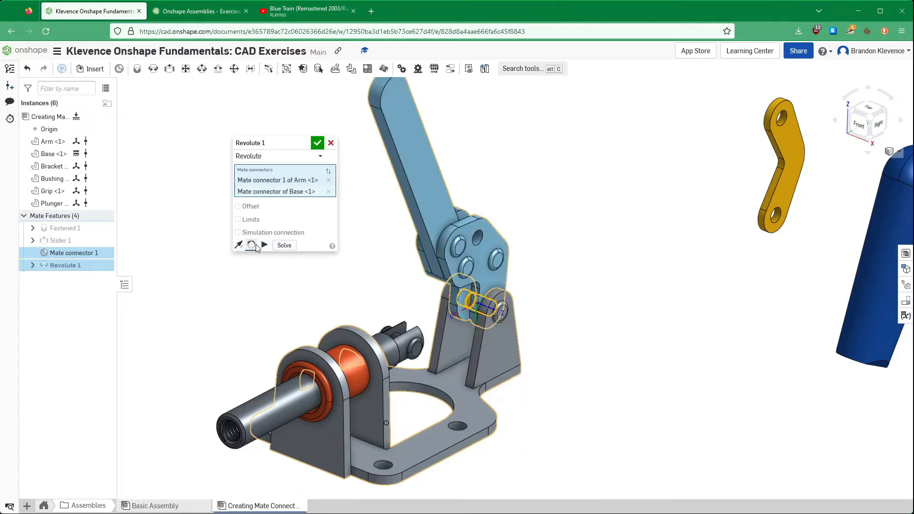
click(238, 245)
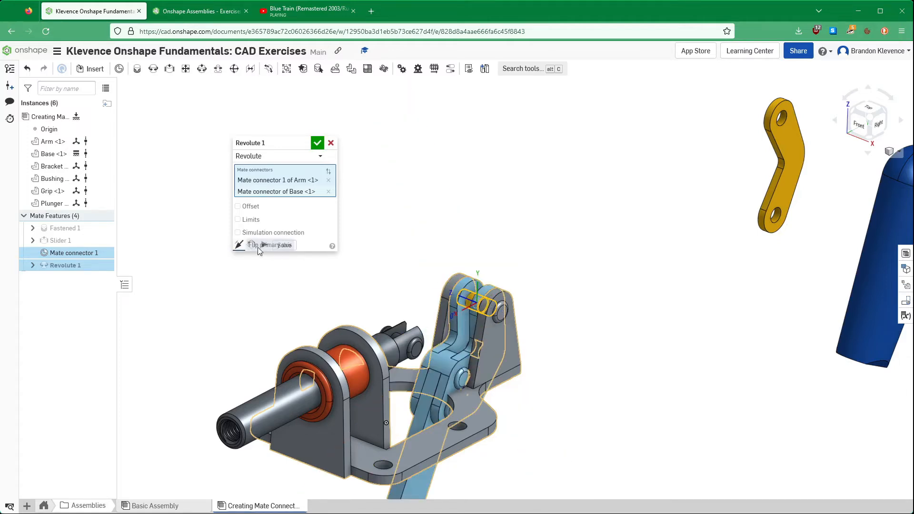
click(256, 247)
click(256, 247)
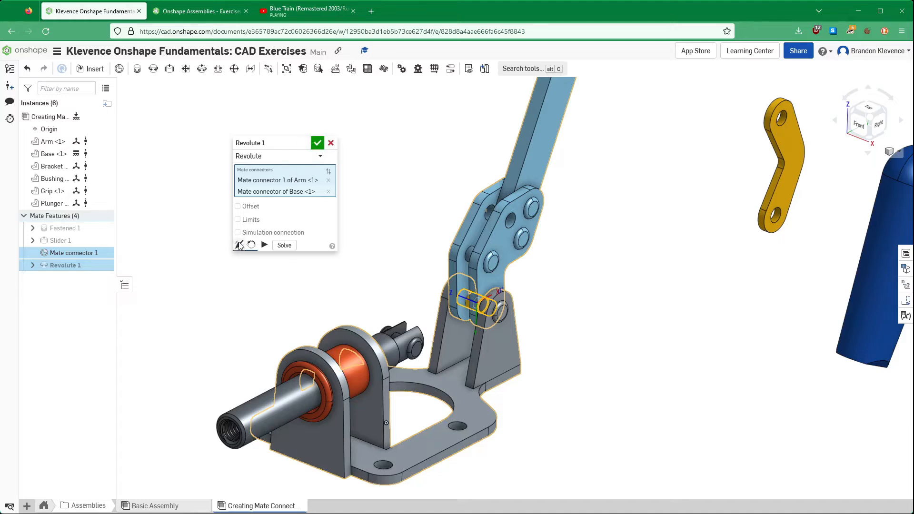
click(317, 142)
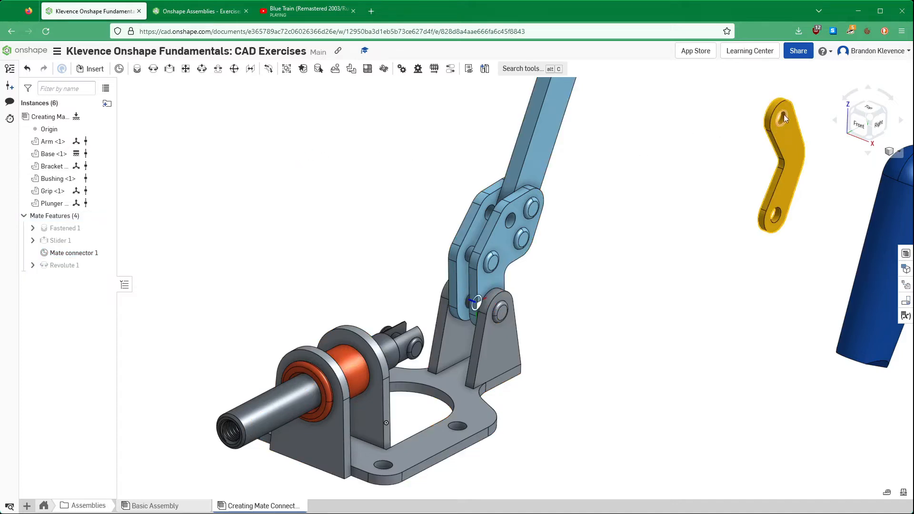
- Move the Bracket closer to the clamp and reread step 15 of the exercise on mating it to the Plunger
drag(777, 141, 623, 296)
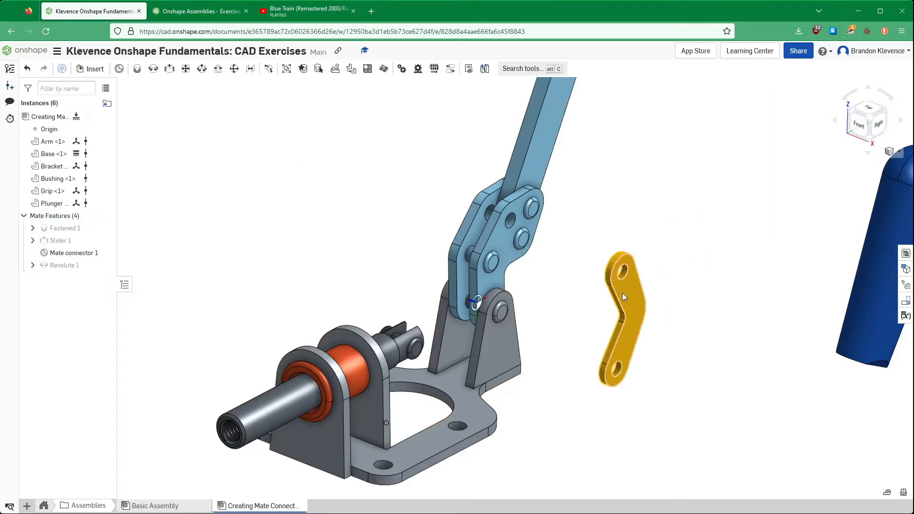
click(211, 11)
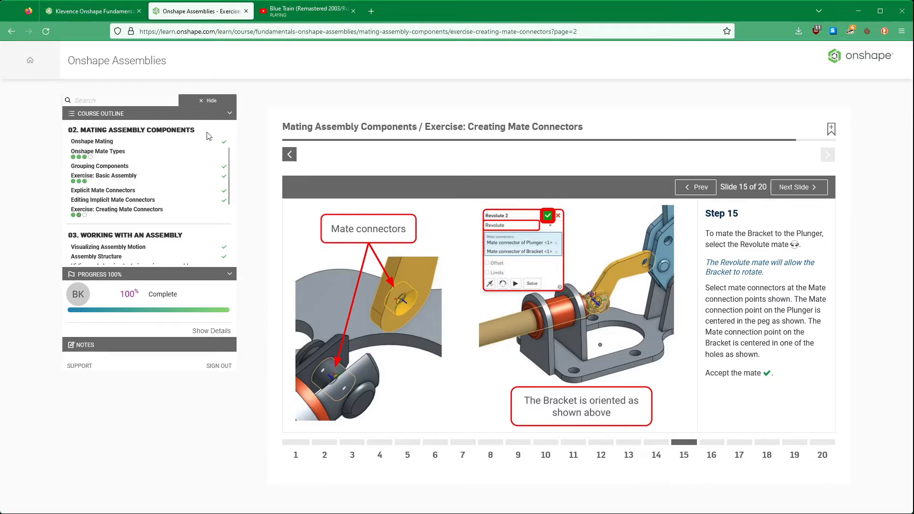
click(86, 18)
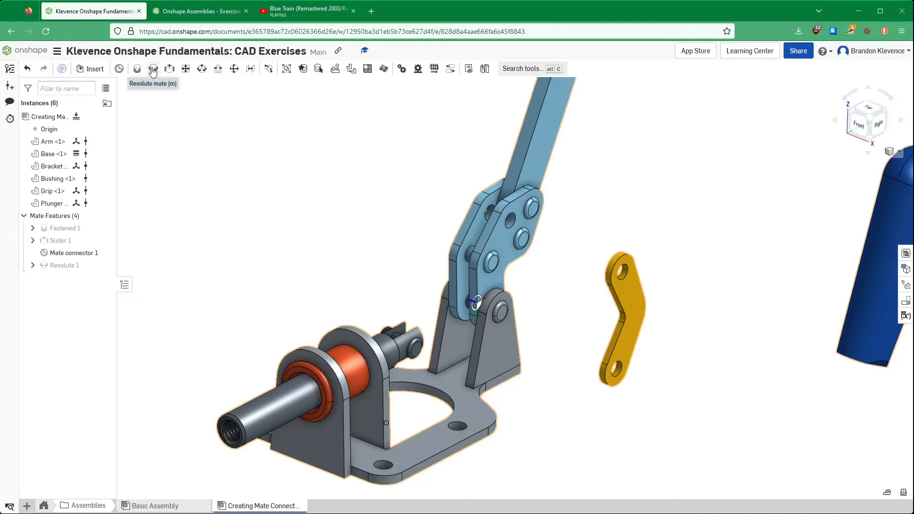
click(194, 17)
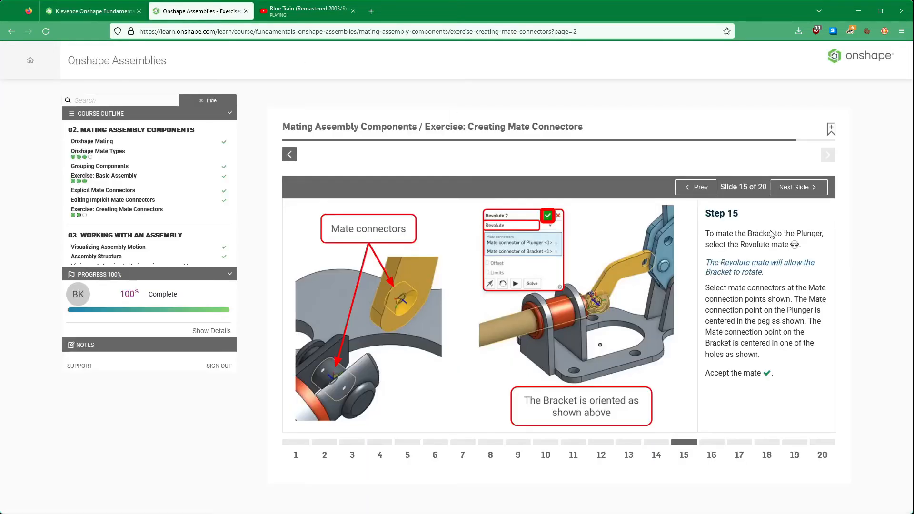
click(90, 11)
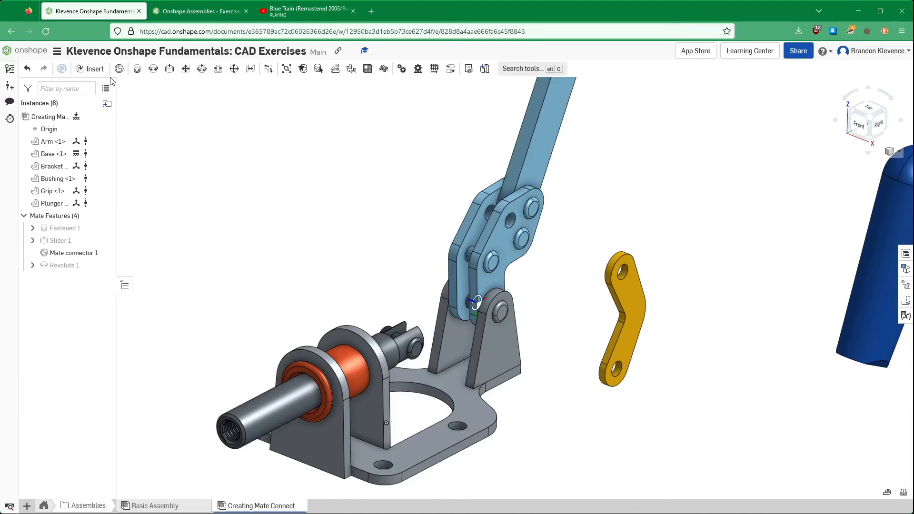
- Add a Revolute mate between the center of the Bracket's upper hole and the midpoint of the Plunger's pin, and accept it
click(154, 70)
scroll(627, 278, up, 10)
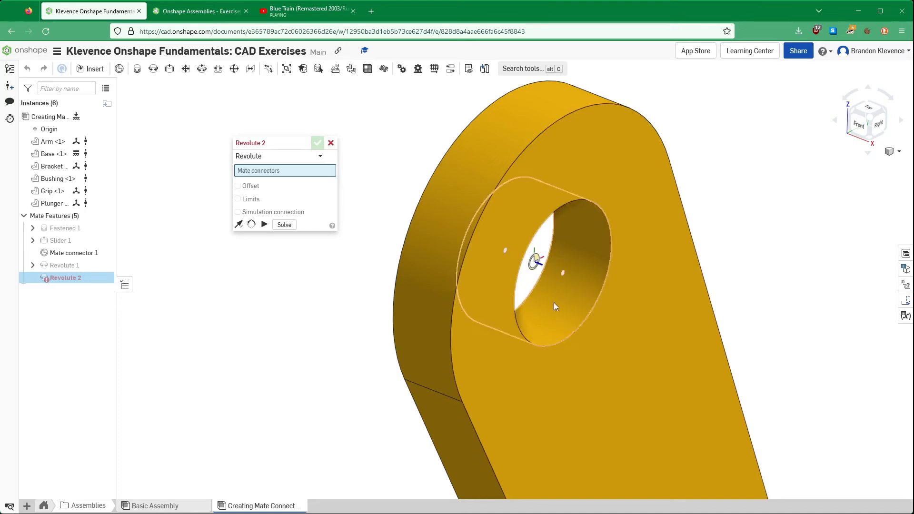
click(584, 230)
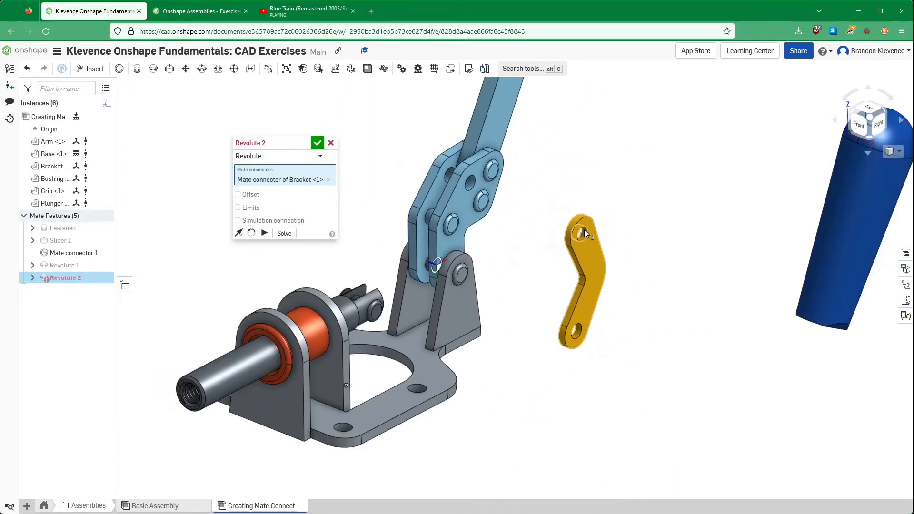
right_drag(340, 285, 349, 321)
scroll(367, 344, up, 6)
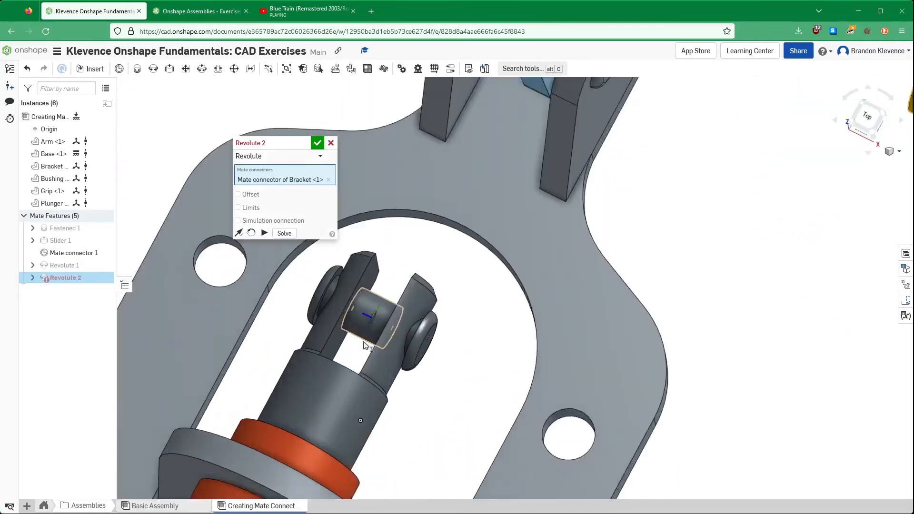
scroll(371, 311, up, 4)
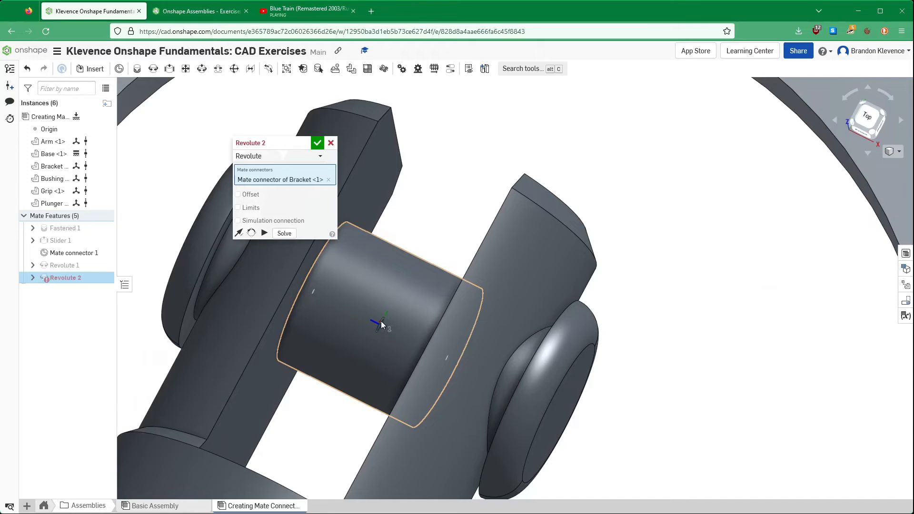
click(381, 320)
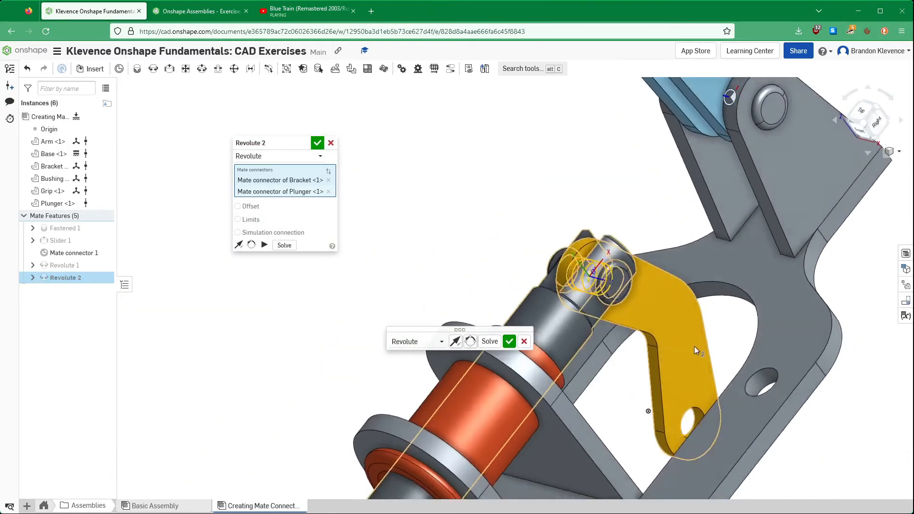
click(317, 142)
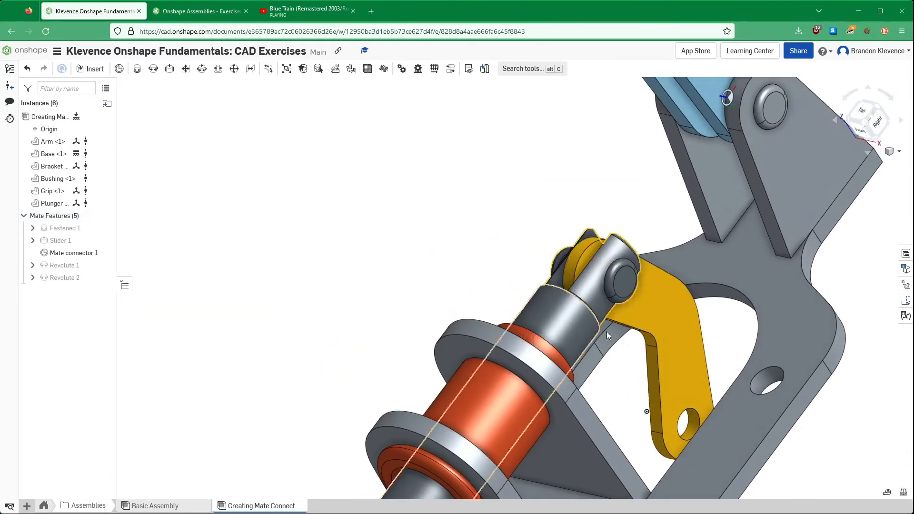
- Swing the Bracket's free end up and add a Revolute mate from the center of its free hole to the midpoint of the Arm's lower pin
drag(684, 325, 380, 141)
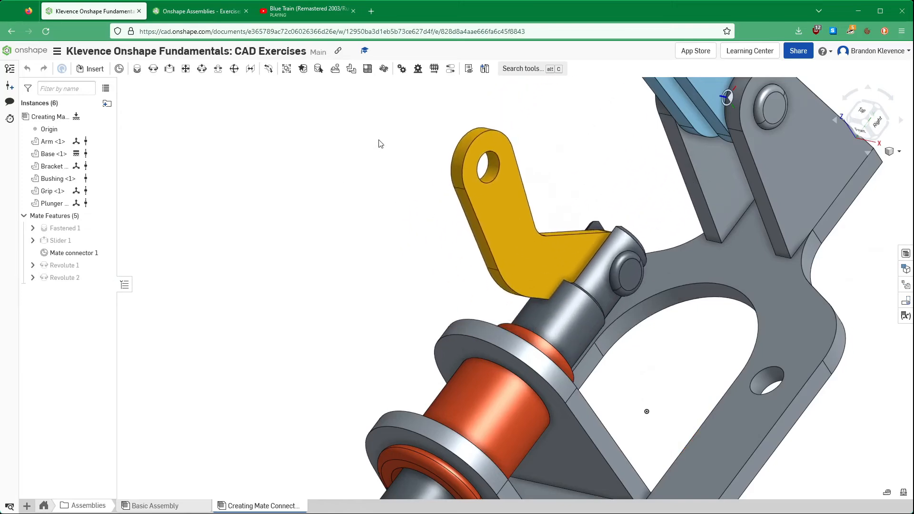
click(153, 70)
scroll(373, 218, down, 3)
scroll(392, 157, up, 3)
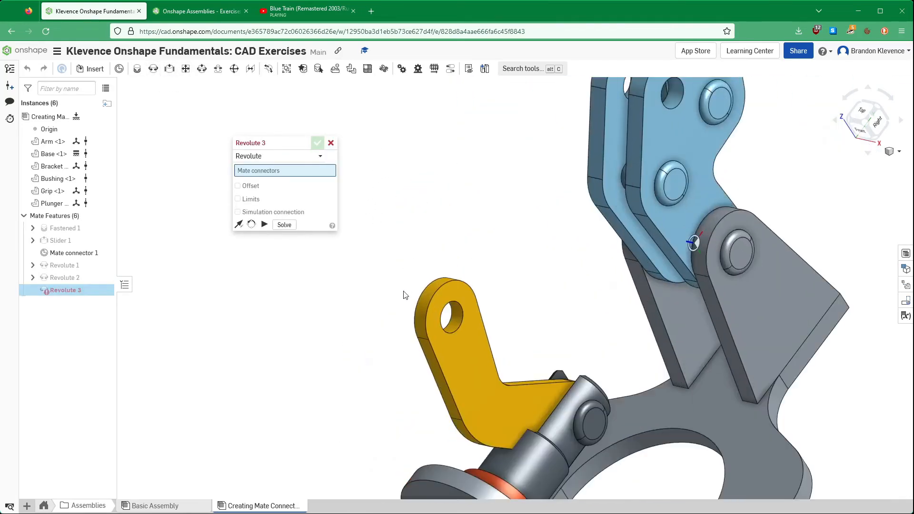
scroll(414, 314, up, 3)
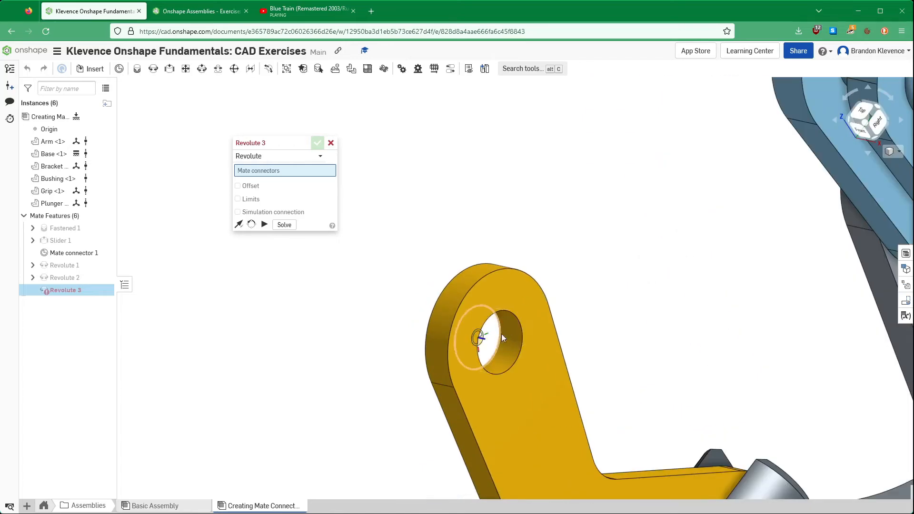
scroll(501, 330, up, 3)
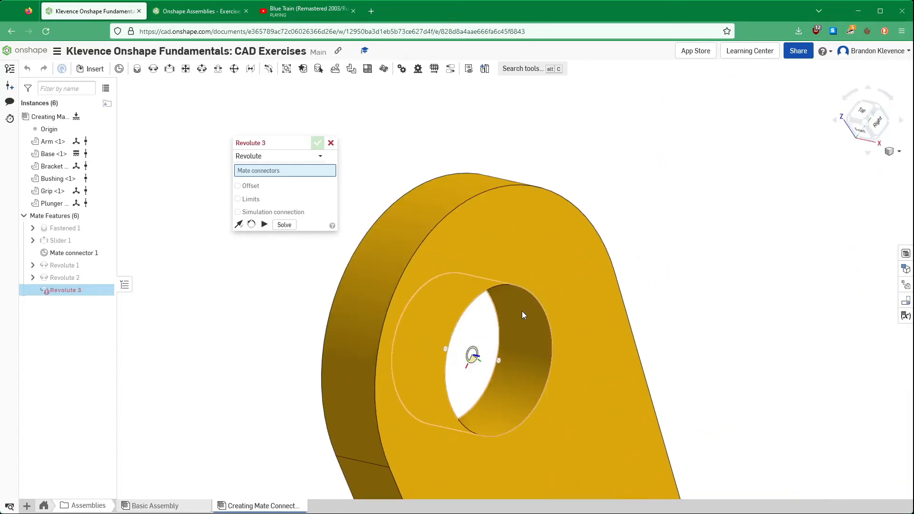
click(522, 312)
scroll(523, 310, down, 3)
scroll(538, 292, up, 4)
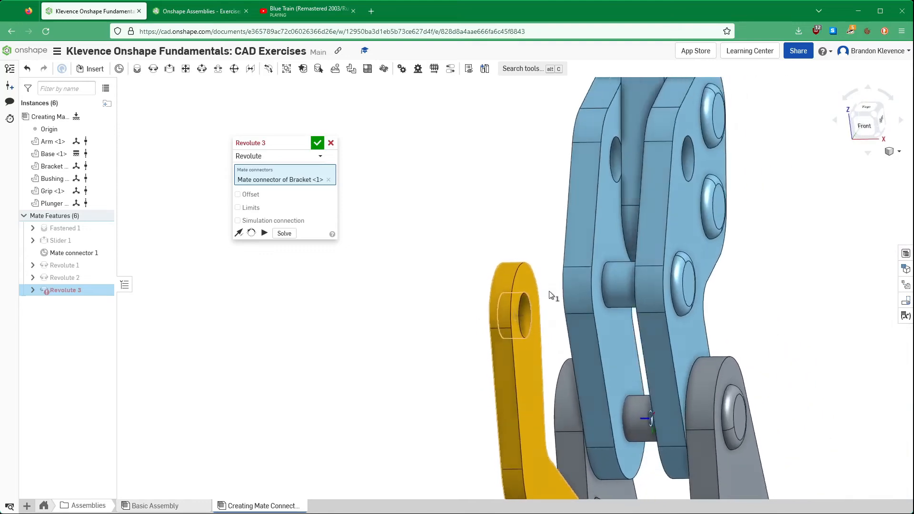
right_drag(549, 291, 561, 291)
scroll(588, 271, up, 5)
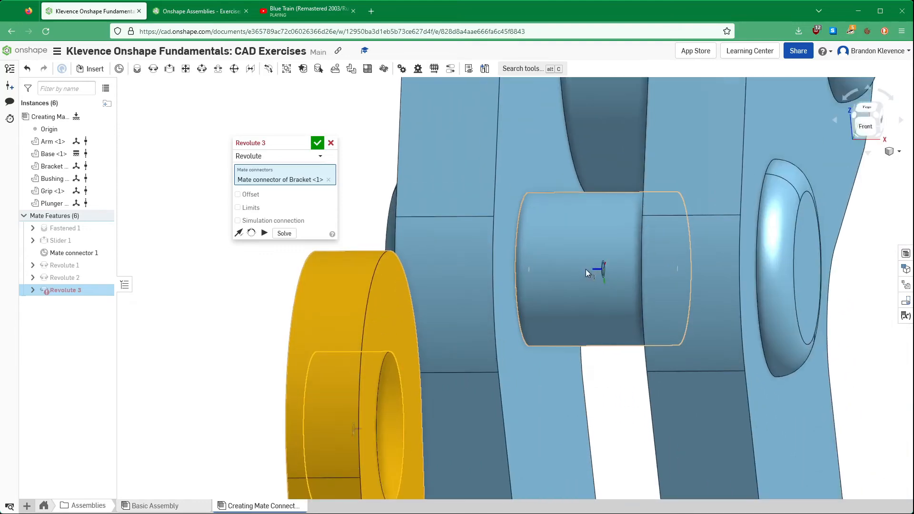
click(603, 271)
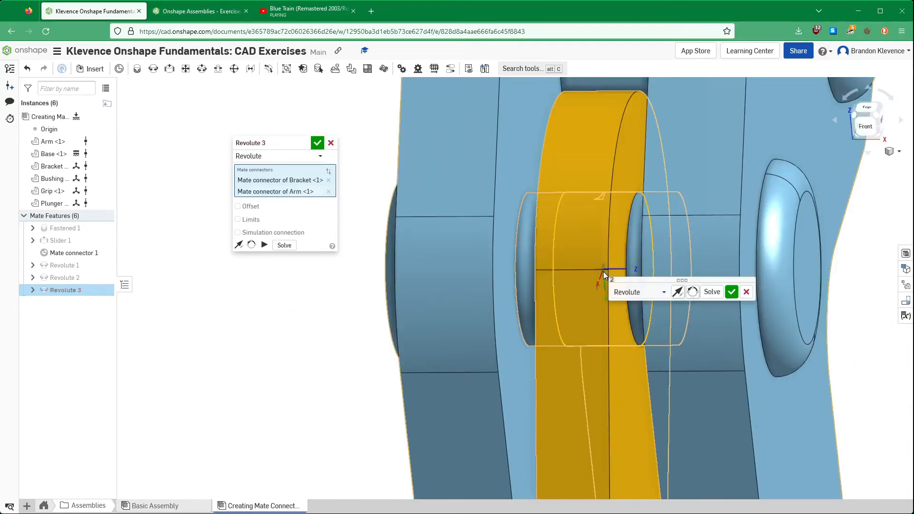
click(318, 144)
- Move the mated Arm and Bracket through their travel to check how the linkage drives the Plunger
scroll(428, 259, down, 9)
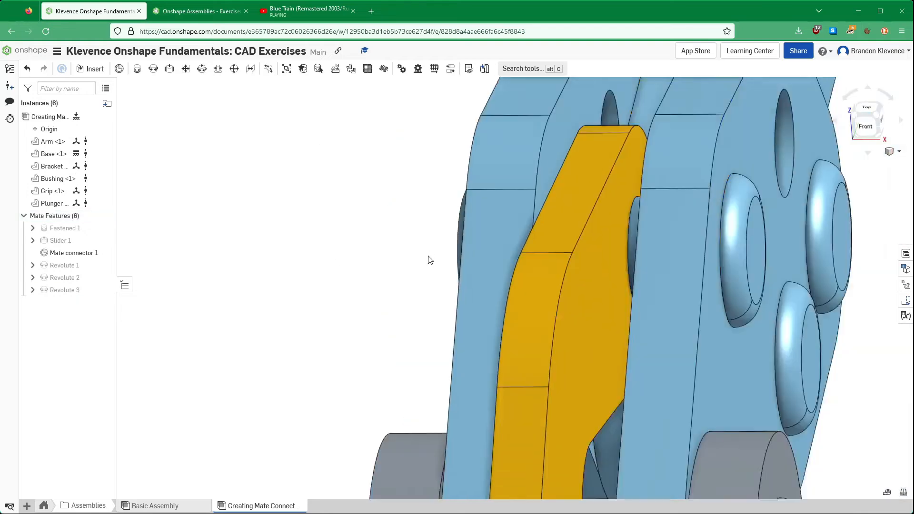
right_drag(567, 282, 469, 314)
right_drag(532, 295, 550, 283)
drag(588, 271, 561, 157)
- Switch to the exercise, look through the slides around the Bracket and Grip mates, and reread step 14 on limiting the Arm's rotation
click(206, 18)
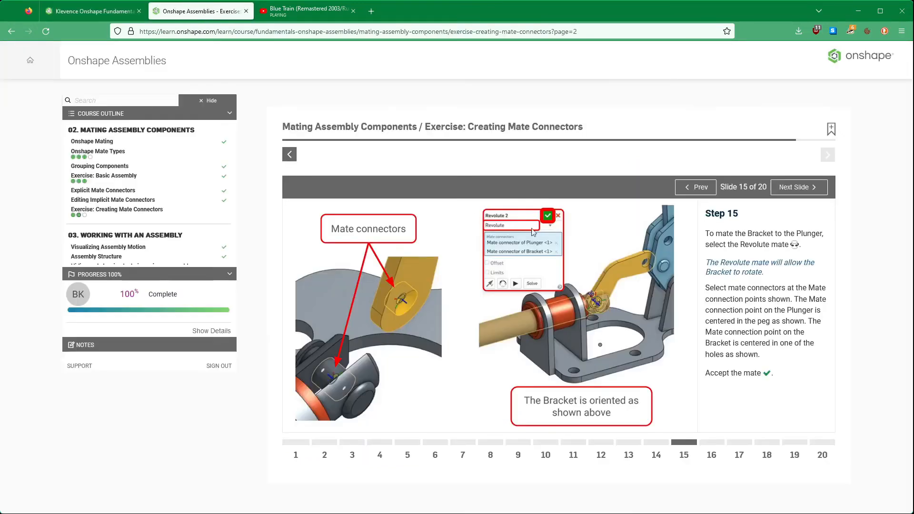
click(795, 189)
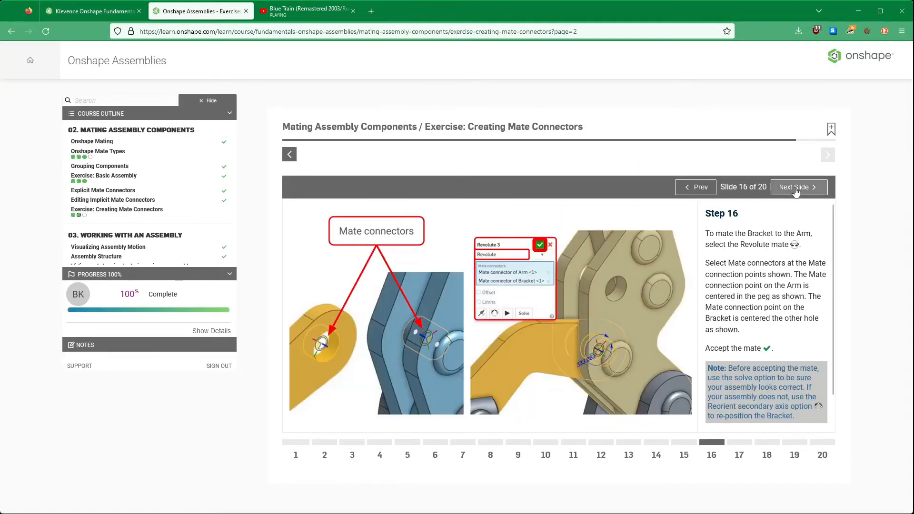
click(794, 187)
click(794, 188)
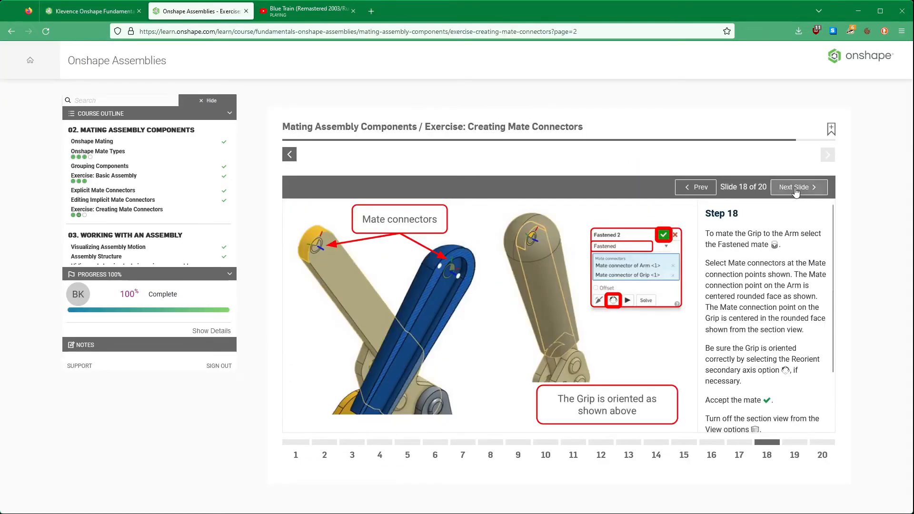
click(707, 188)
click(707, 189)
click(706, 188)
click(707, 189)
click(706, 189)
click(706, 189)
click(706, 189)
click(706, 189)
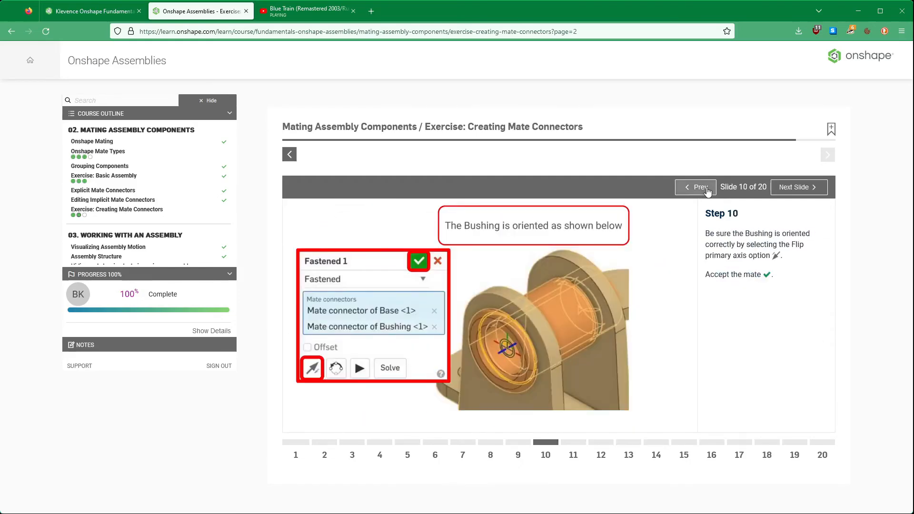
click(706, 188)
click(707, 189)
click(804, 187)
click(804, 188)
click(804, 188)
click(805, 188)
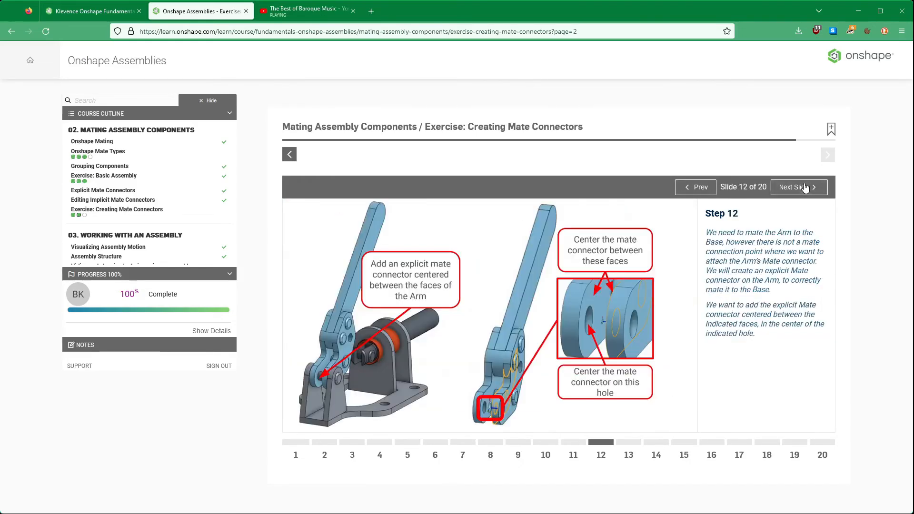
click(805, 188)
click(805, 188)
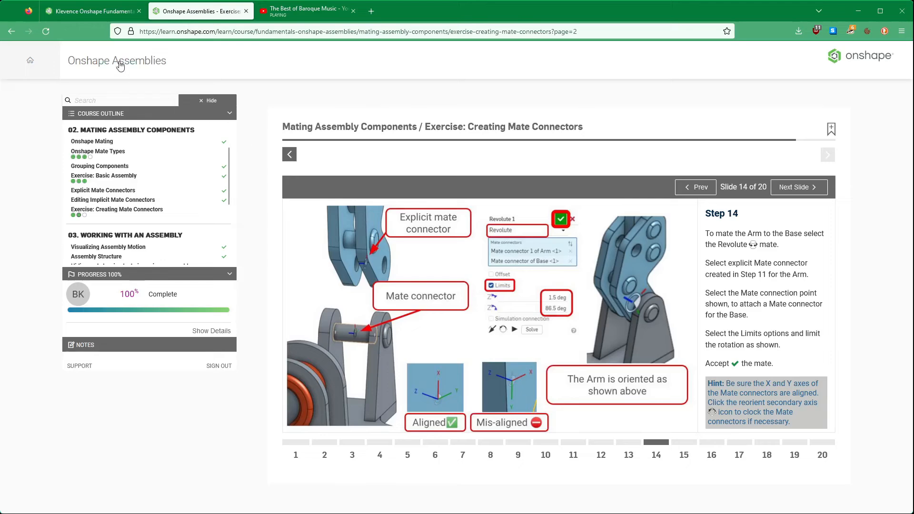
- Return to the assembly and enable limits of 1.5 deg and 86.5 deg on the Arm-to-Base Revolute mate, checking them against the exercise
click(90, 11)
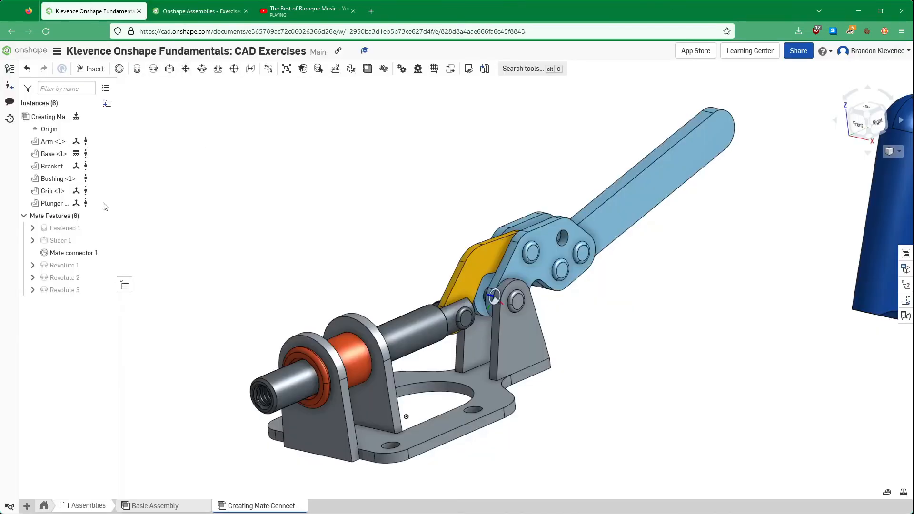
click(72, 265)
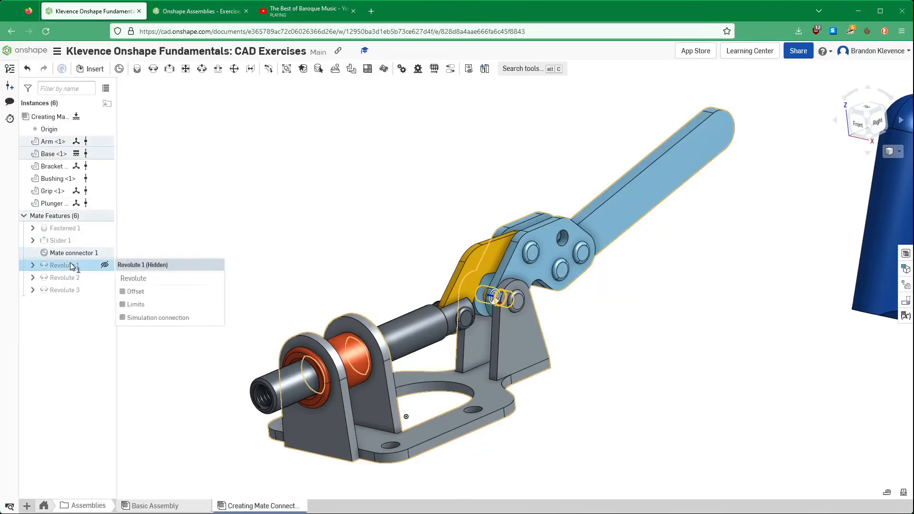
double_click(71, 265)
click(237, 220)
click(289, 233)
text(1)
key(Tab)
text(8)
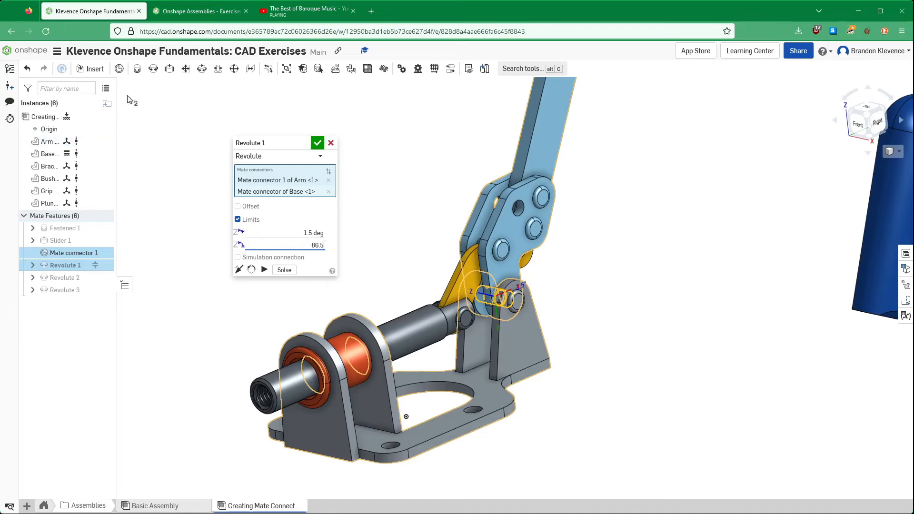
click(176, 11)
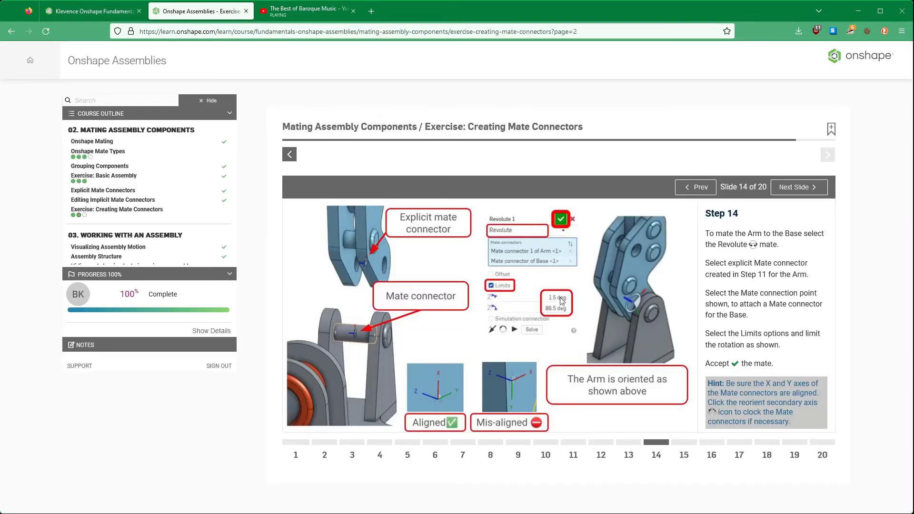
click(107, 11)
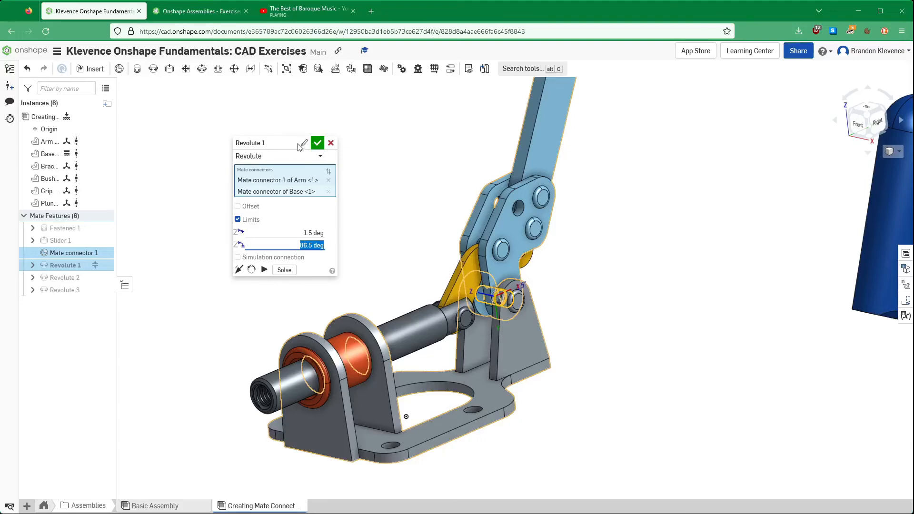
click(318, 143)
- Swing the Arm down and back up to test its rotation limits
drag(283, 102, 403, 99)
drag(558, 129, 734, 386)
drag(717, 356, 349, 135)
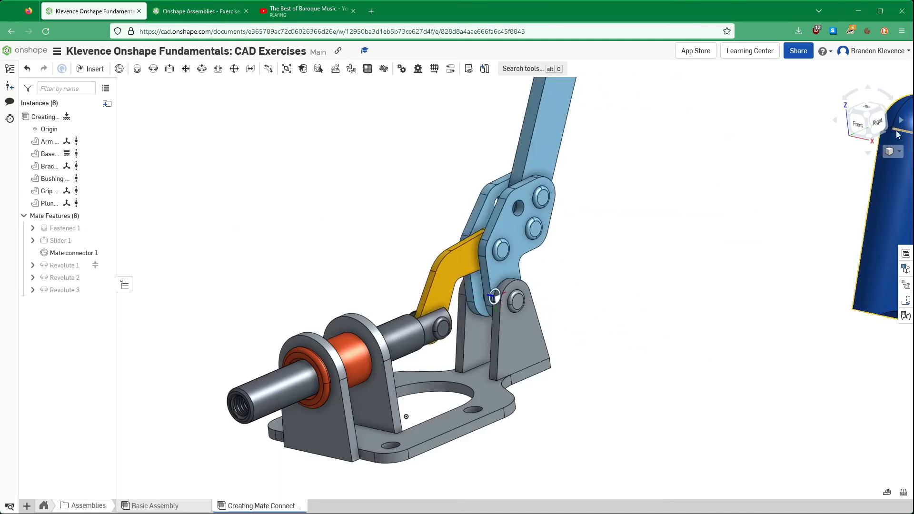
- Create a section view that cuts lengthwise through the Grip, with the section plane offset by 3.8 mm to expose its inner slot
click(867, 115)
right_drag(519, 285, 550, 356)
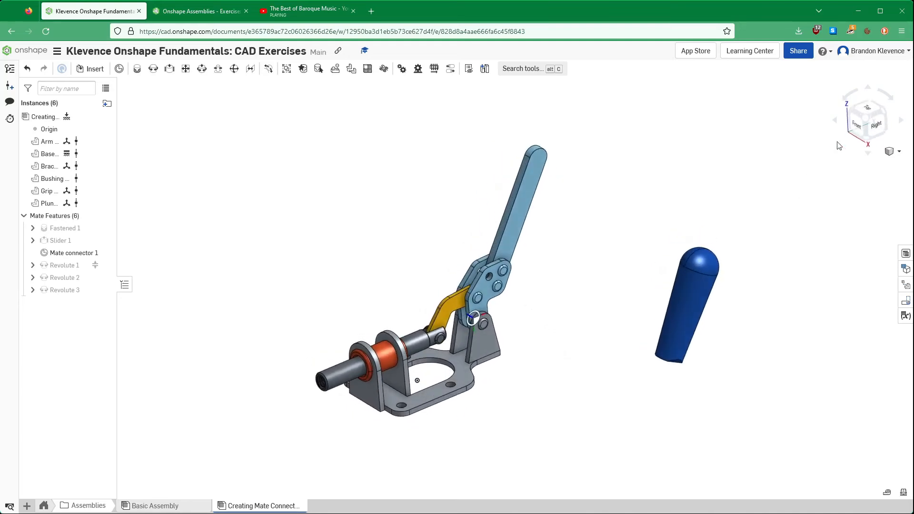
click(866, 120)
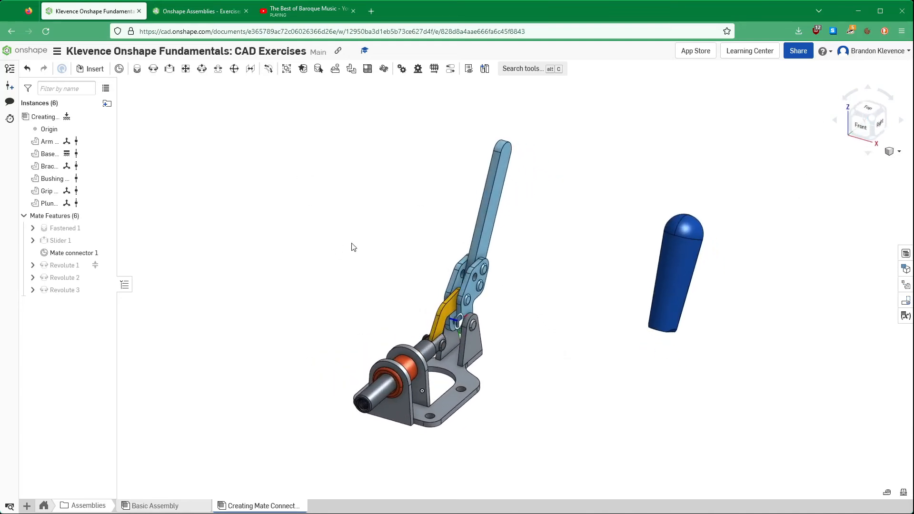
click(892, 151)
click(883, 346)
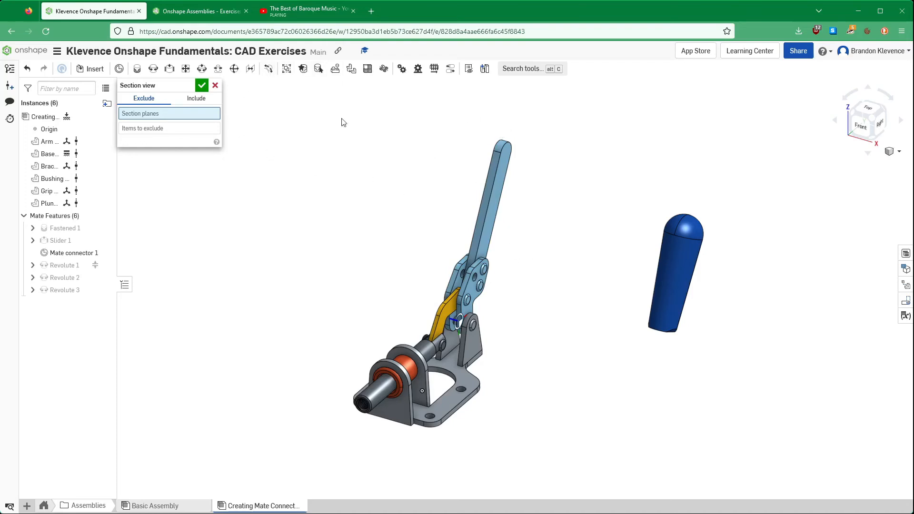
right_drag(570, 255, 577, 224)
click(674, 350)
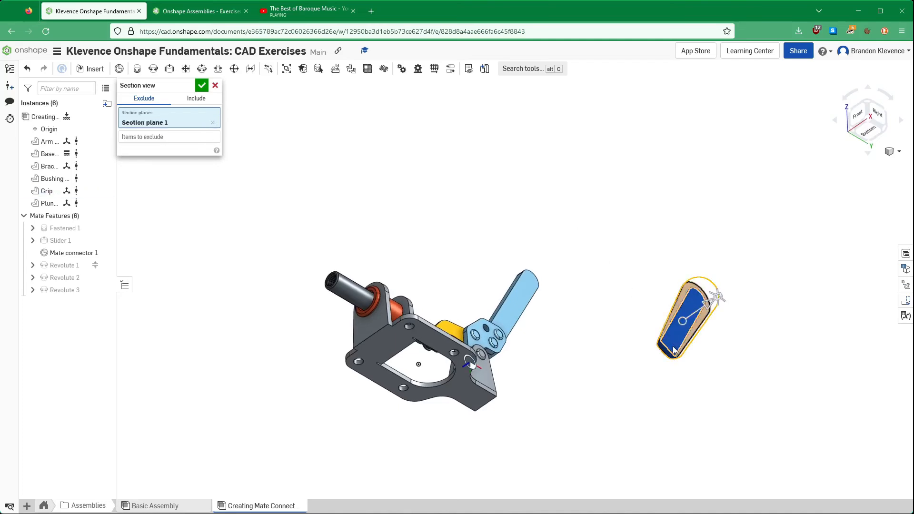
drag(709, 306, 714, 307)
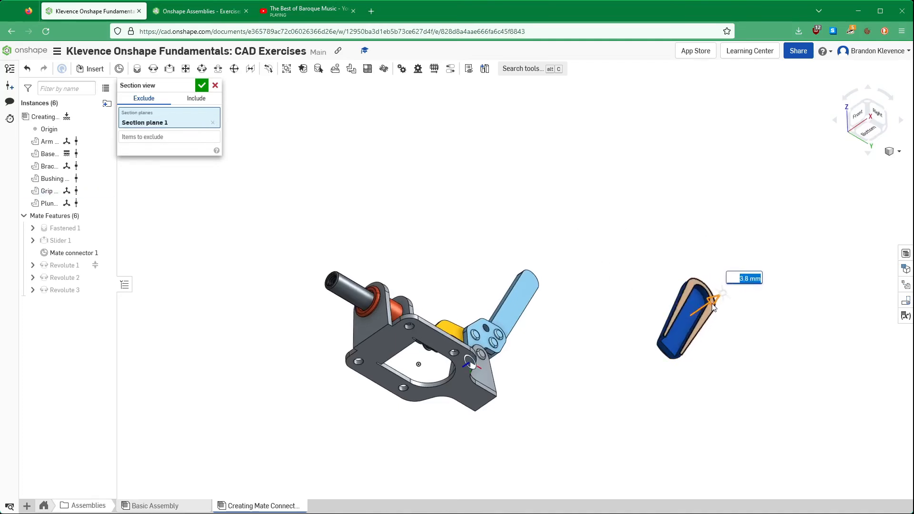
- Exclude the Arm from the section view and accept the section
click(897, 151)
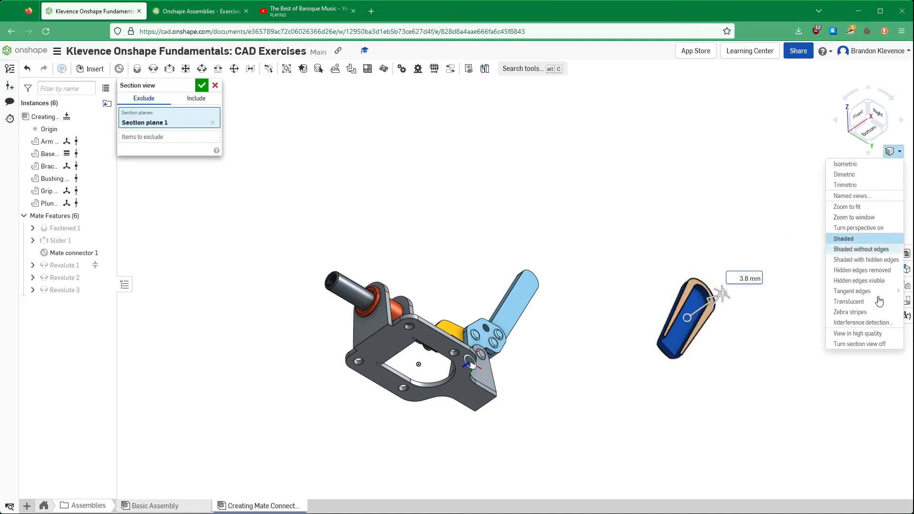
click(702, 174)
click(192, 138)
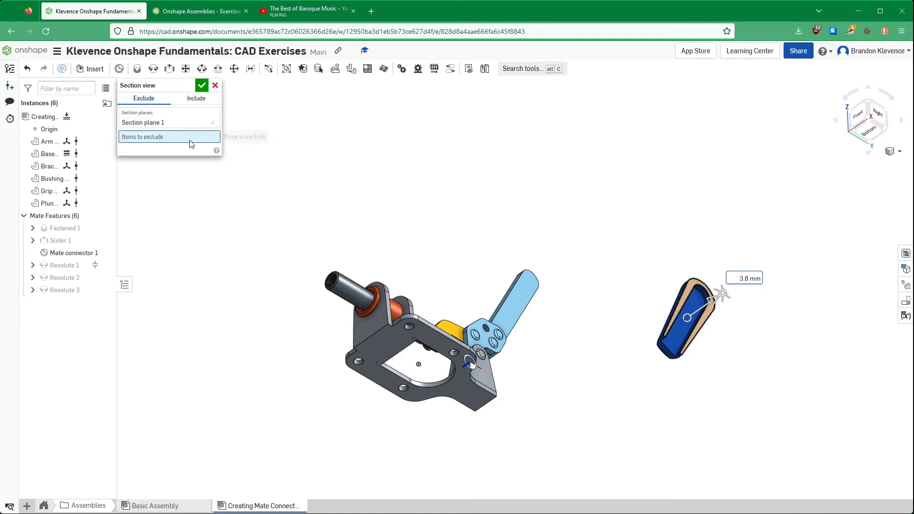
click(513, 301)
right_drag(457, 183, 465, 225)
click(203, 86)
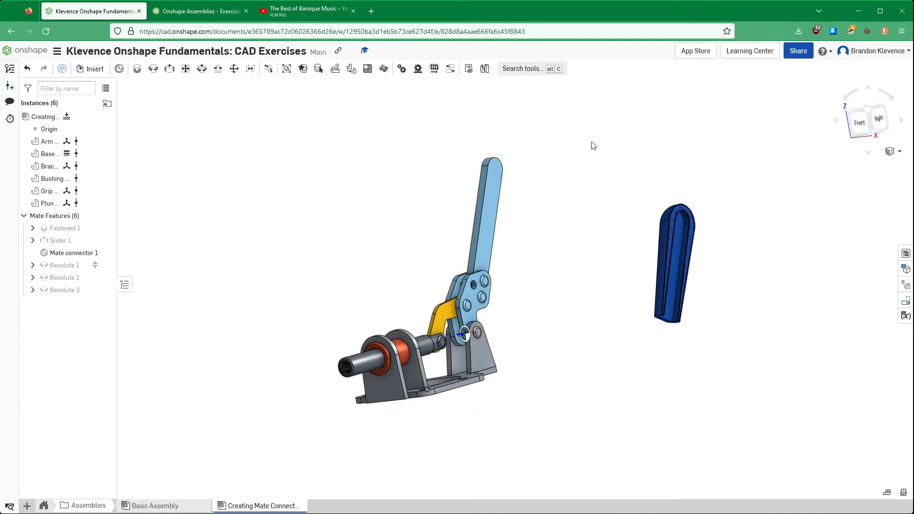
- Start a Fastened mate using the centre of the rounded end of the Grip's inner slot face as the first mate connector
right_drag(591, 143, 571, 161)
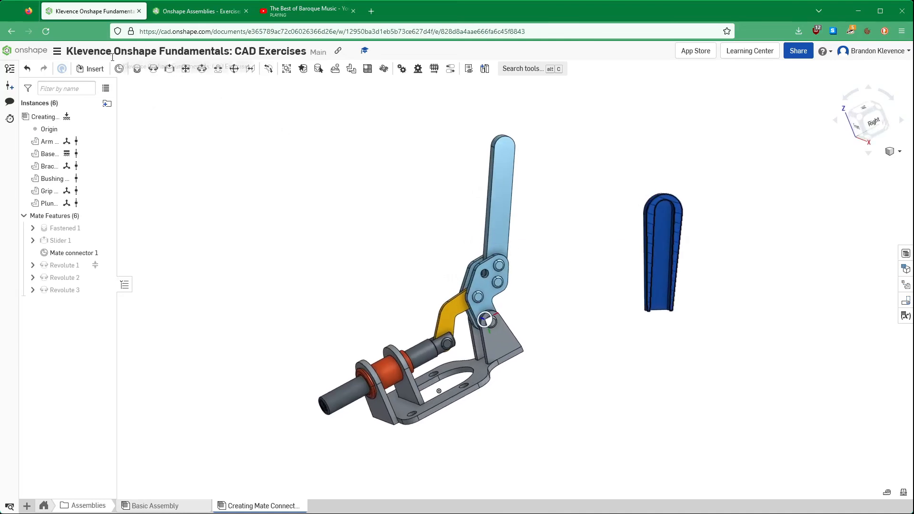
click(137, 70)
right_drag(589, 205, 653, 185)
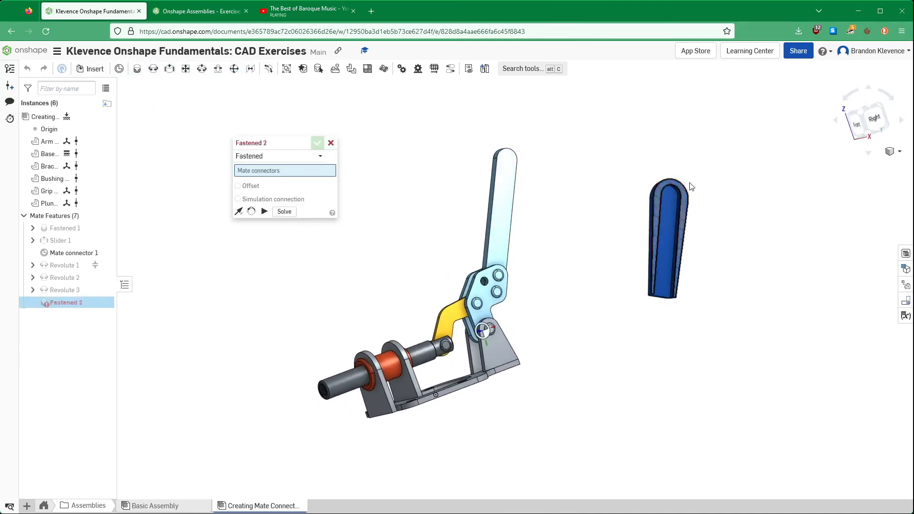
scroll(687, 186, up, 5)
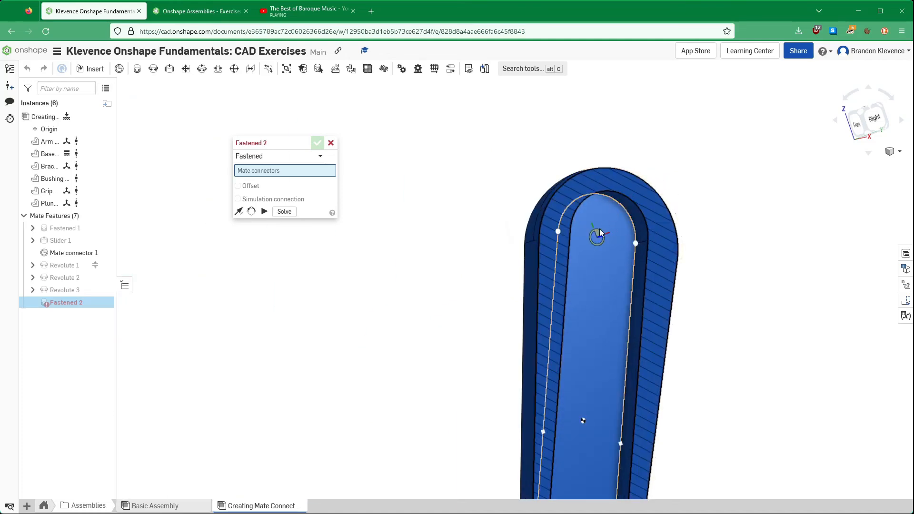
click(600, 232)
- Complete the Fastened mate by attaching the Grip to the centre of the Arm's rounded upper end
scroll(422, 328, down, 8)
right_drag(275, 314, 306, 316)
scroll(296, 312, up, 5)
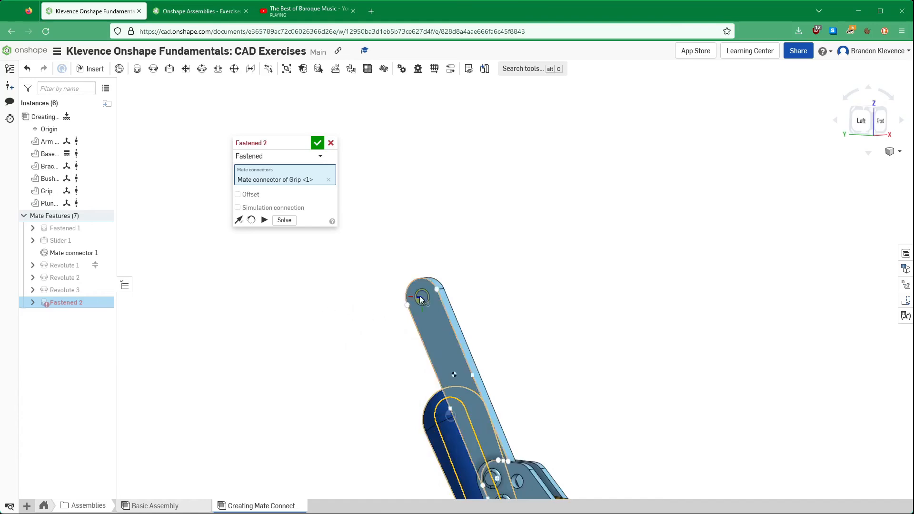
scroll(418, 296, up, 3)
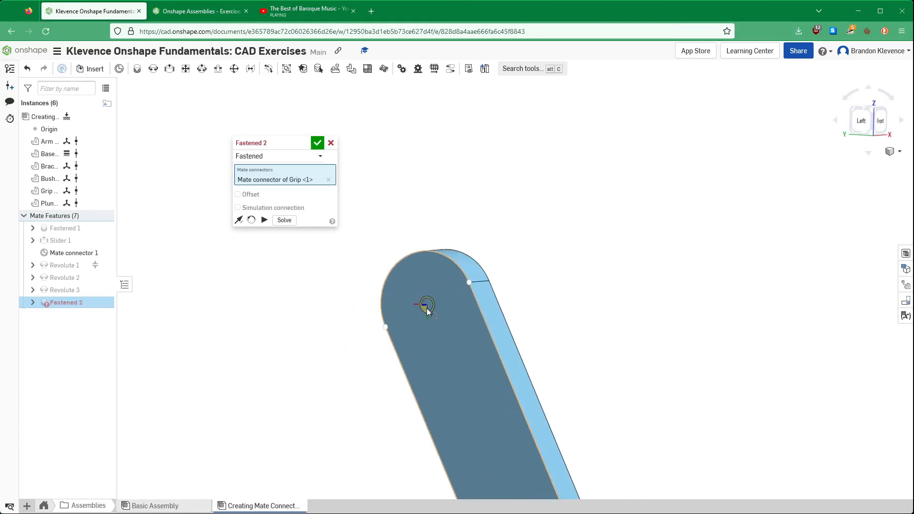
click(427, 311)
right_drag(624, 276, 547, 266)
scroll(544, 265, up, 4)
scroll(544, 265, down, 8)
scroll(539, 295, up, 3)
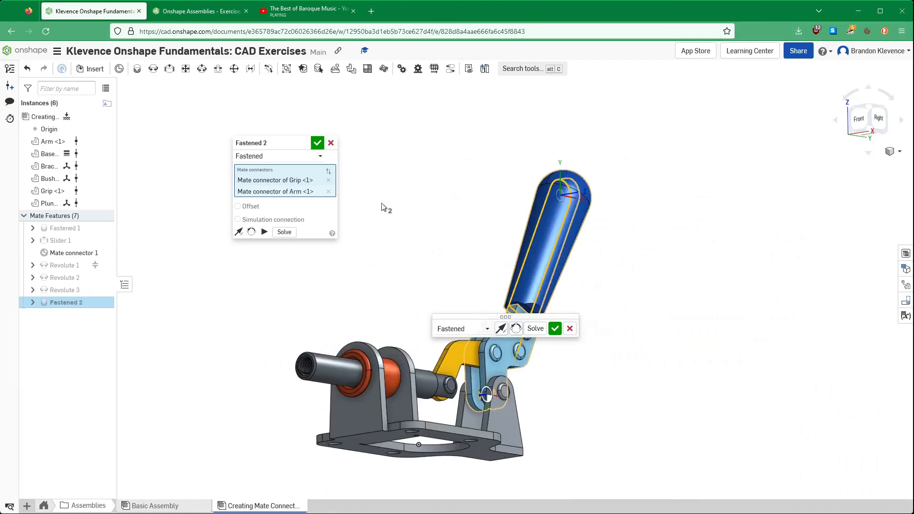
click(317, 144)
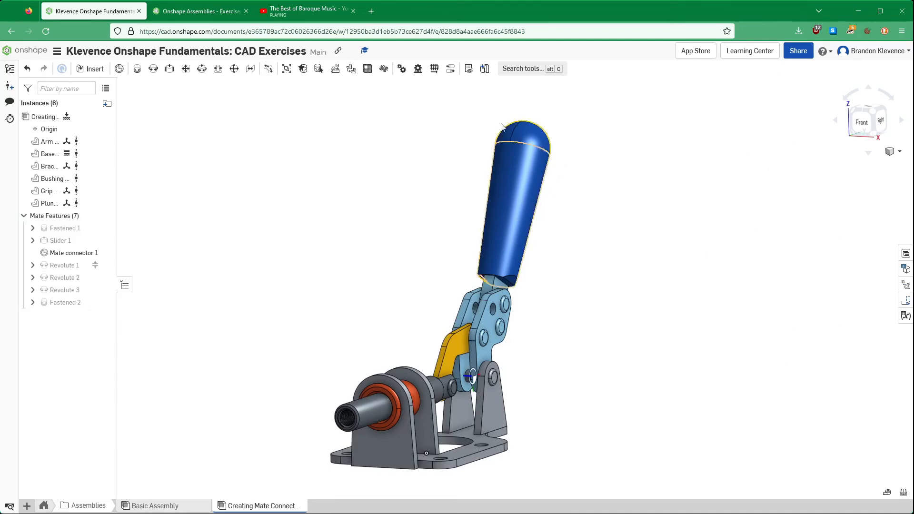
- Turn off the section view to show the whole Grip on the Arm
click(893, 151)
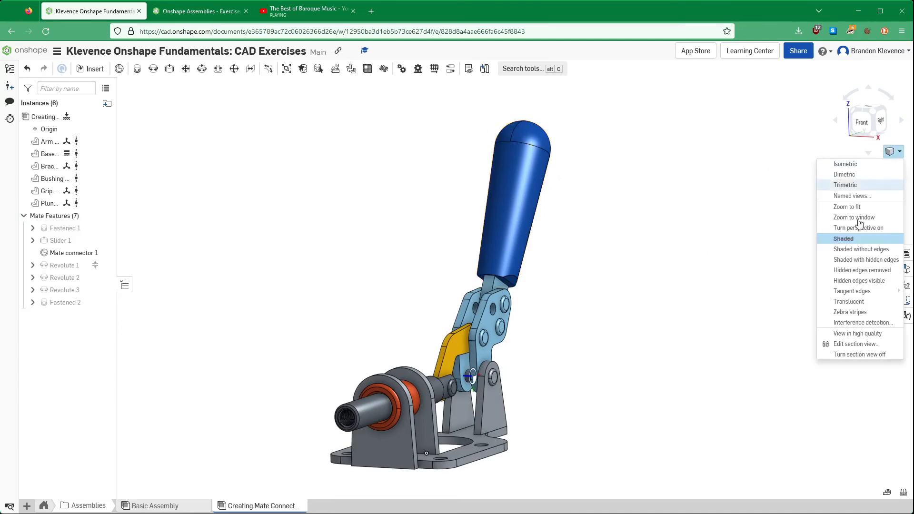
click(877, 355)
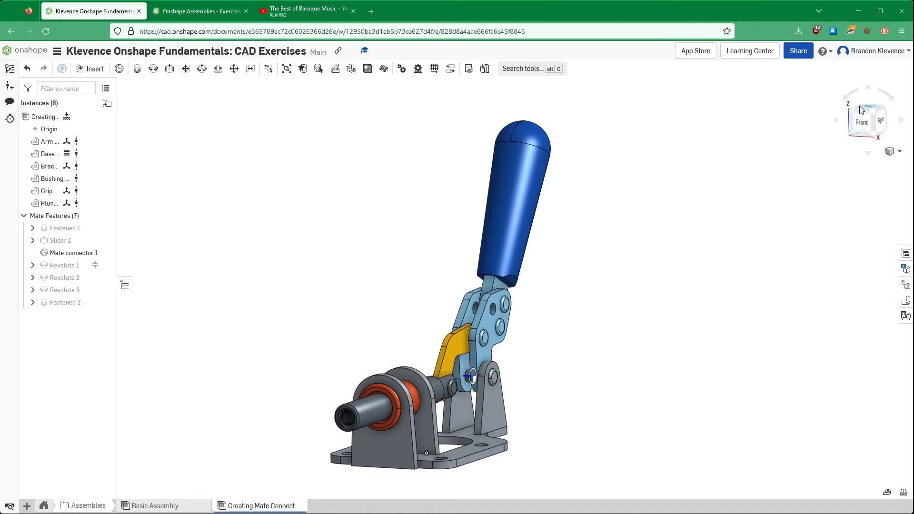
click(873, 112)
drag(584, 202, 455, 212)
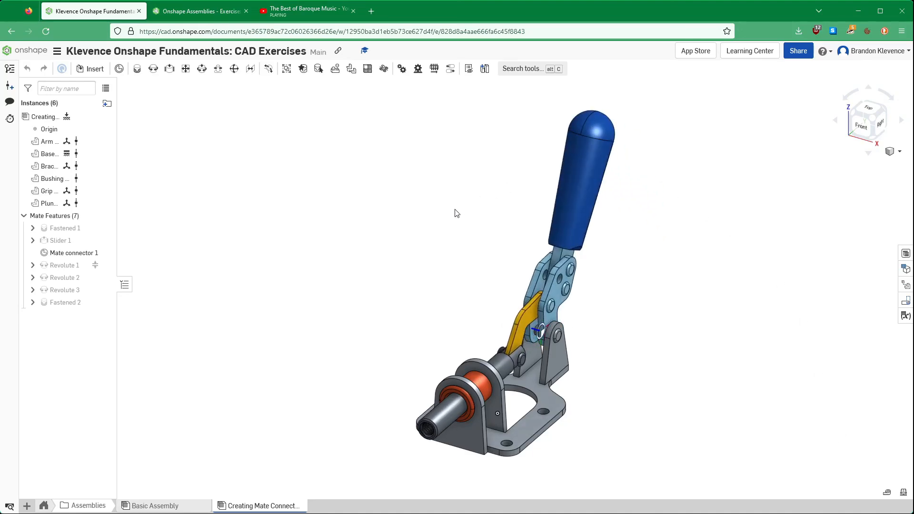
- Examine the assembled clamp from the left and from other angles, and return to the isometric view
click(855, 116)
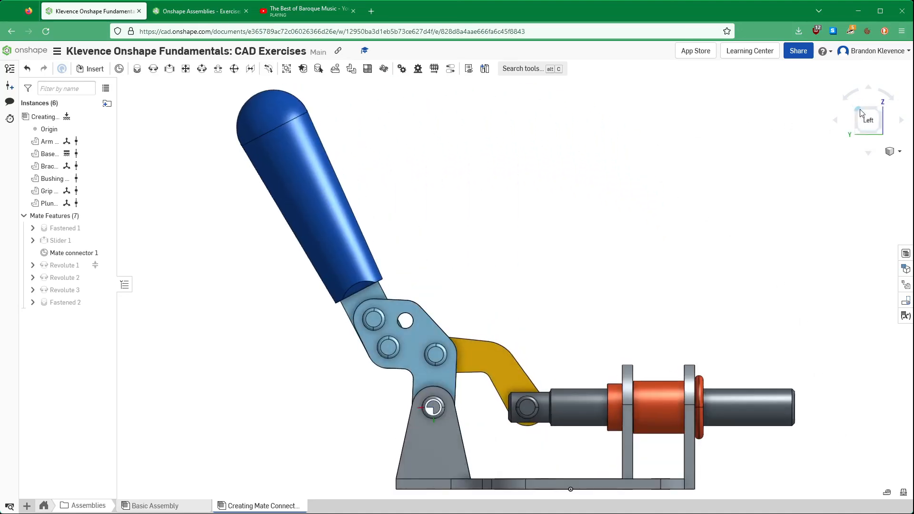
click(860, 110)
click(851, 114)
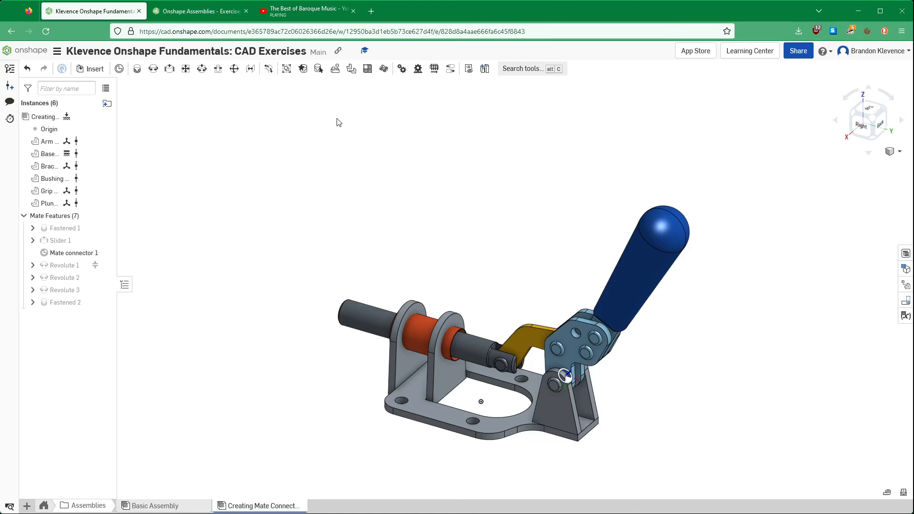
scroll(340, 121, up, 1)
scroll(444, 255, down, 2)
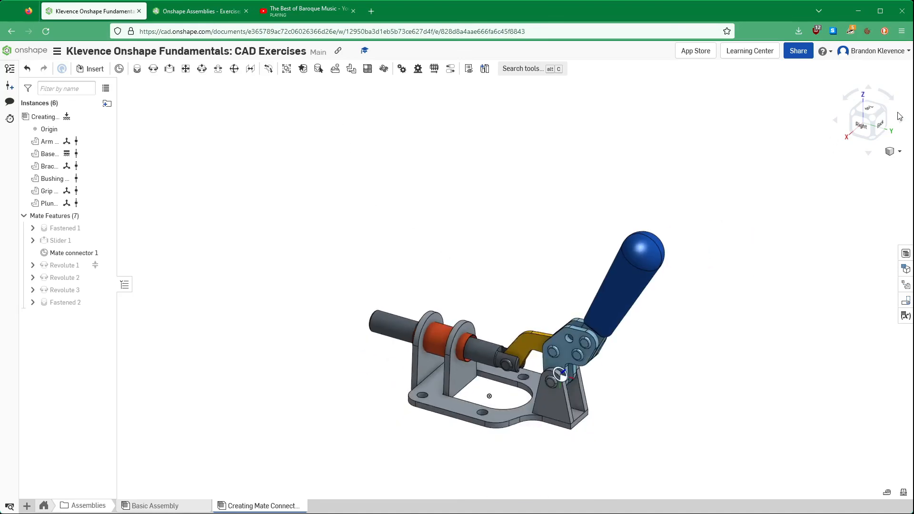
key(f)
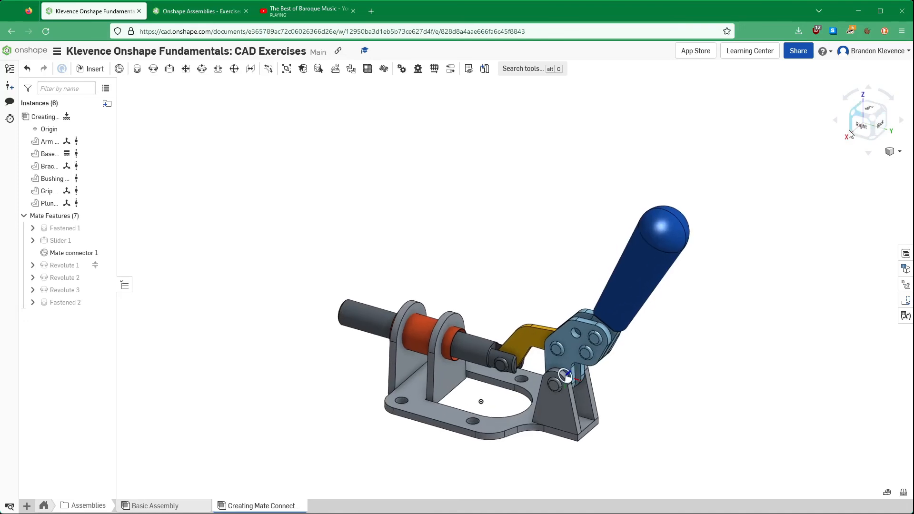
click(891, 152)
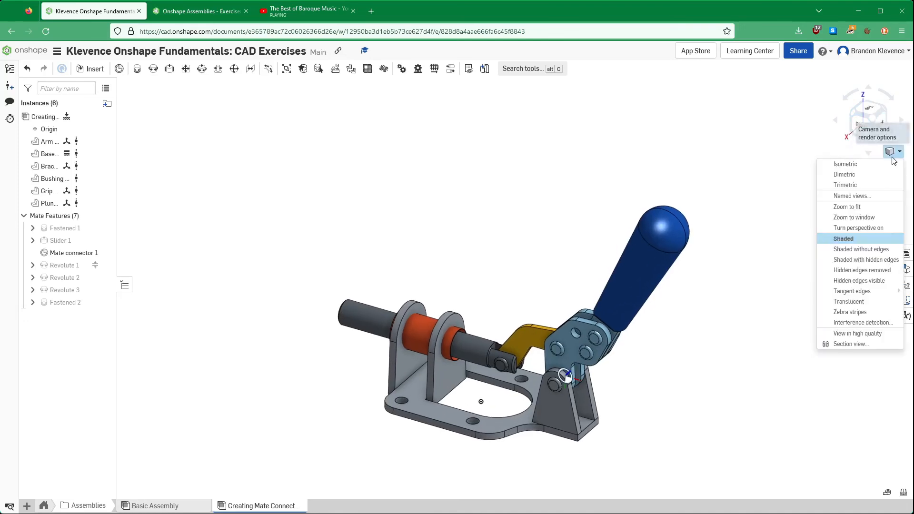
click(874, 166)
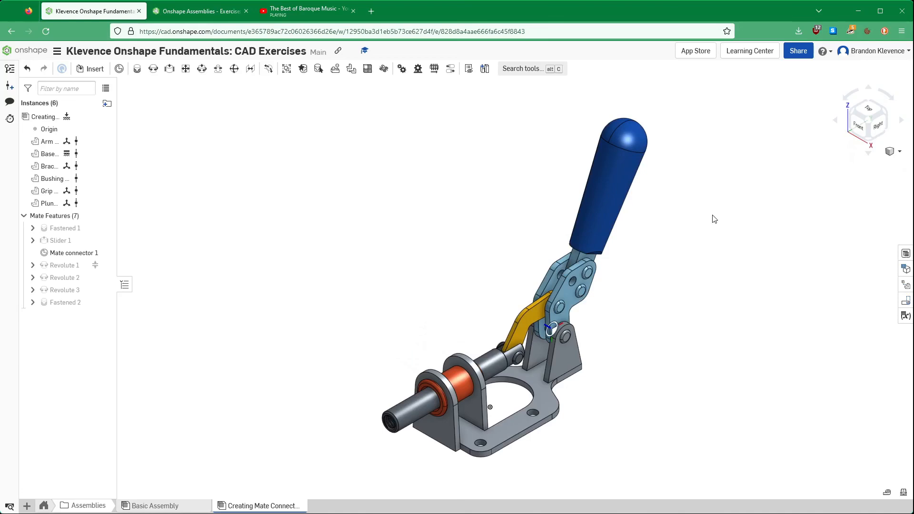